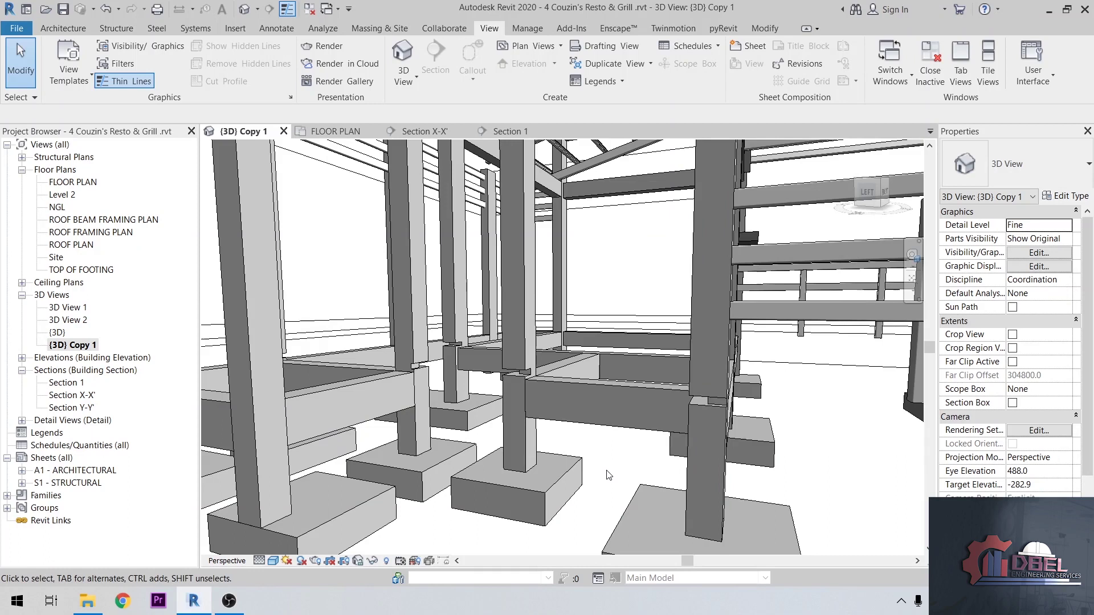
# Step: Orbit and zoom the 3D model to inspect the frame and upper beams from above
pyautogui.scroll(5, 720, 414)
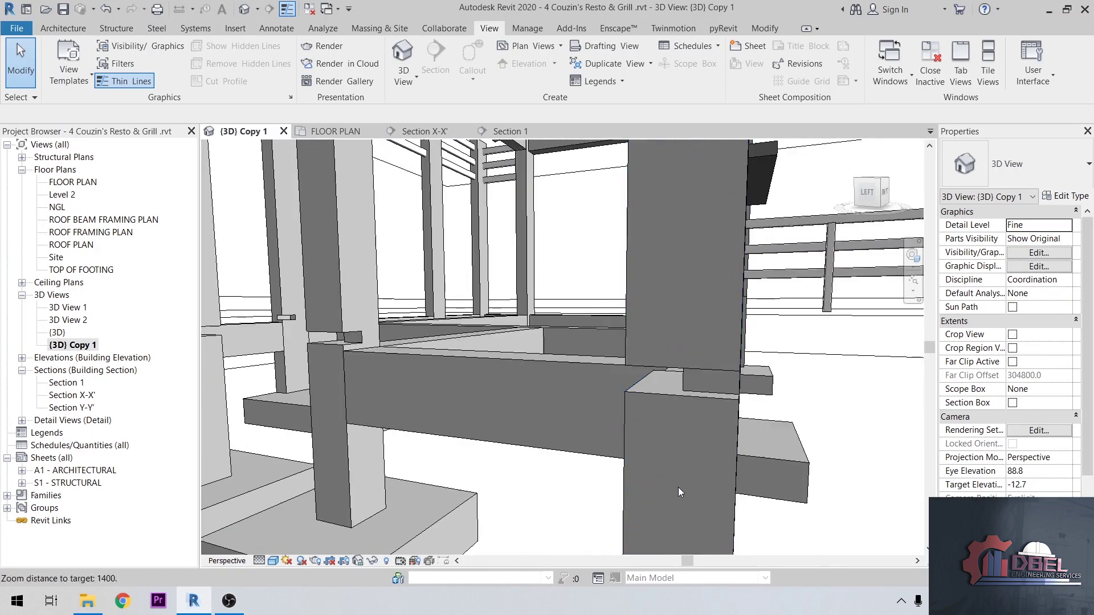
pyautogui.scroll(-5, 678, 492)
pyautogui.scroll(3, 538, 208)
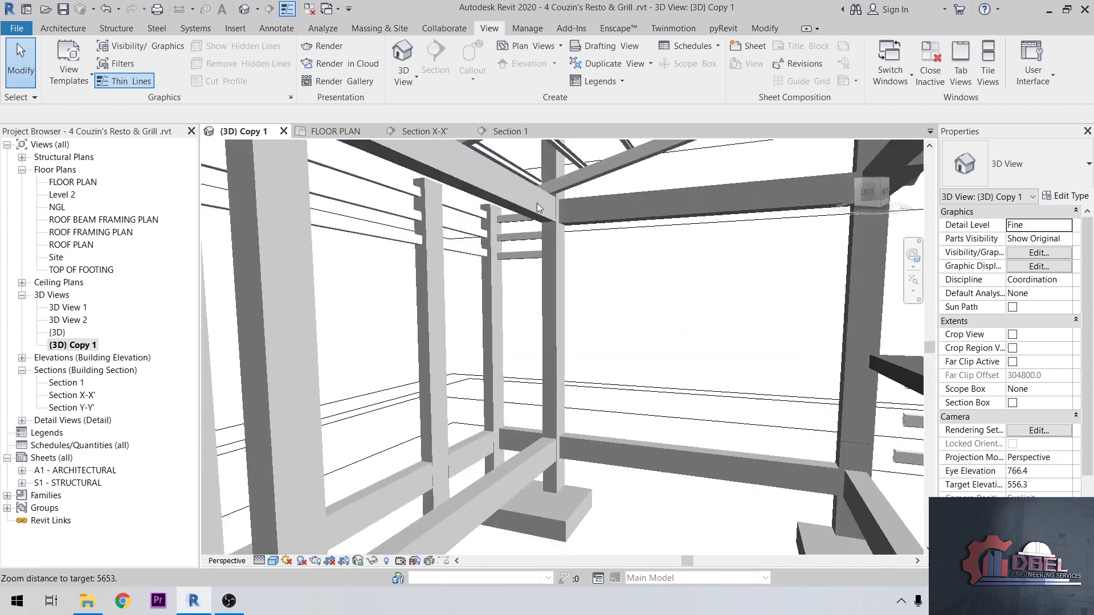
pyautogui.scroll(-5, 538, 208)
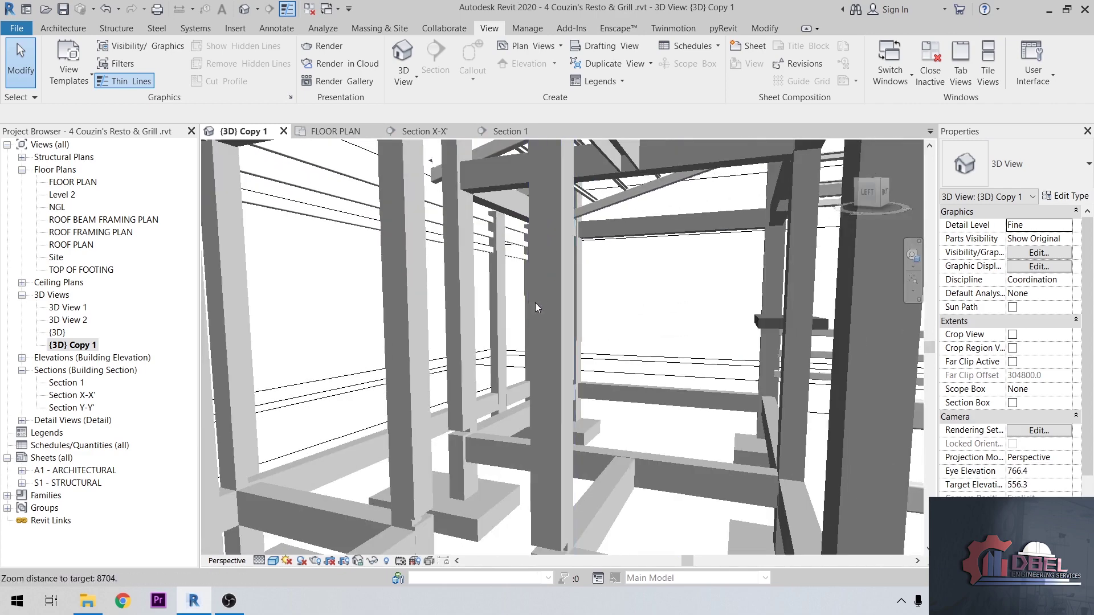
pyautogui.scroll(5, 545, 437)
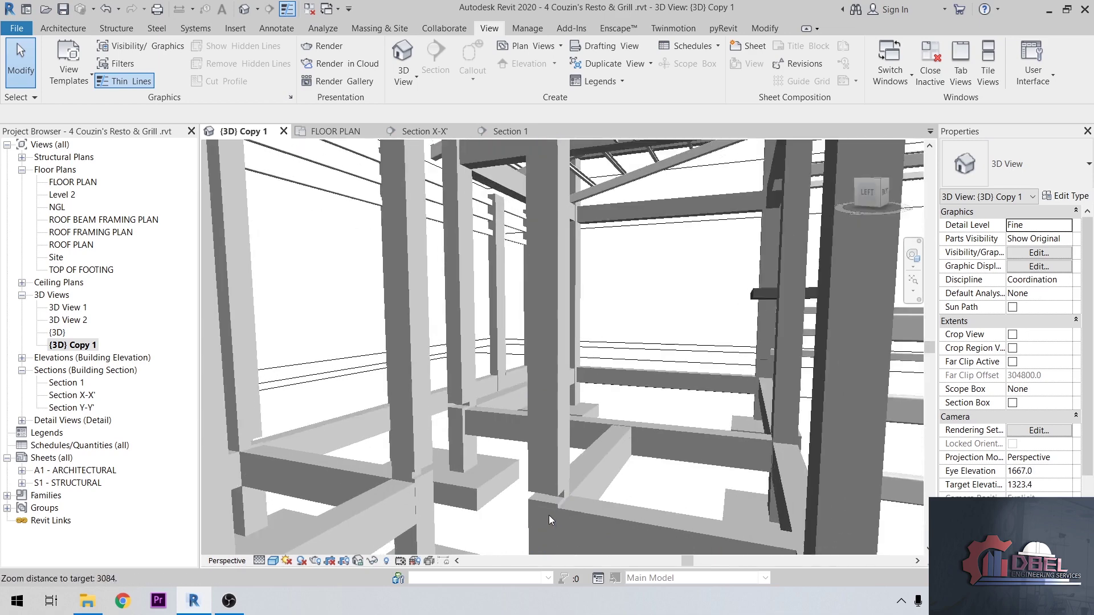
pyautogui.scroll(-5, 549, 515)
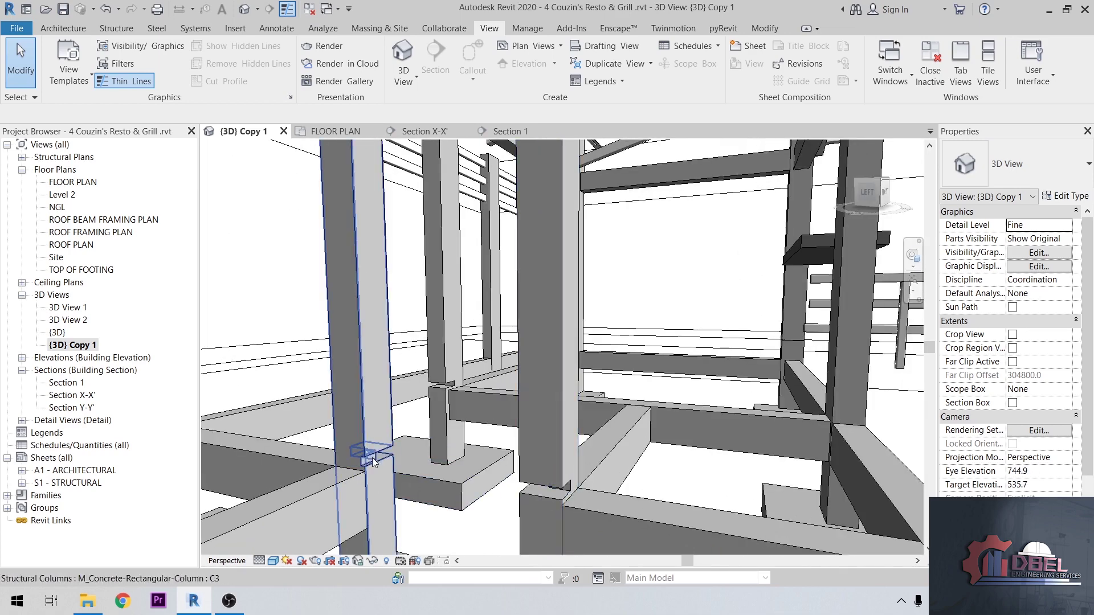
pyautogui.scroll(2, 512, 428)
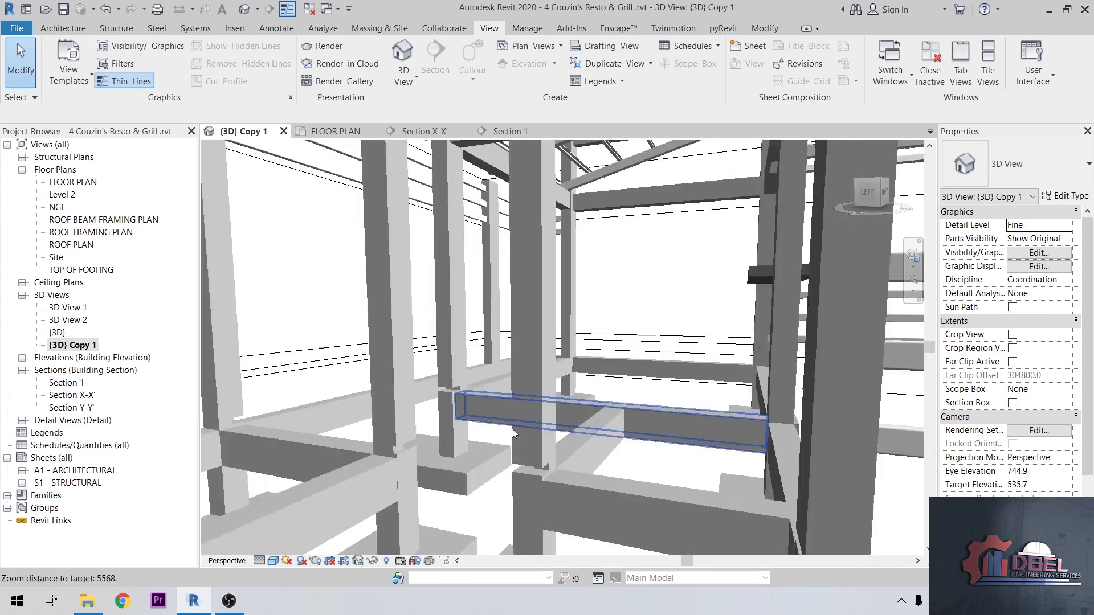
pyautogui.keyDown('shift'); pyautogui.moveTo(511, 429); pyautogui.dragTo(643, 326, button='middle'); pyautogui.keyUp('shift')
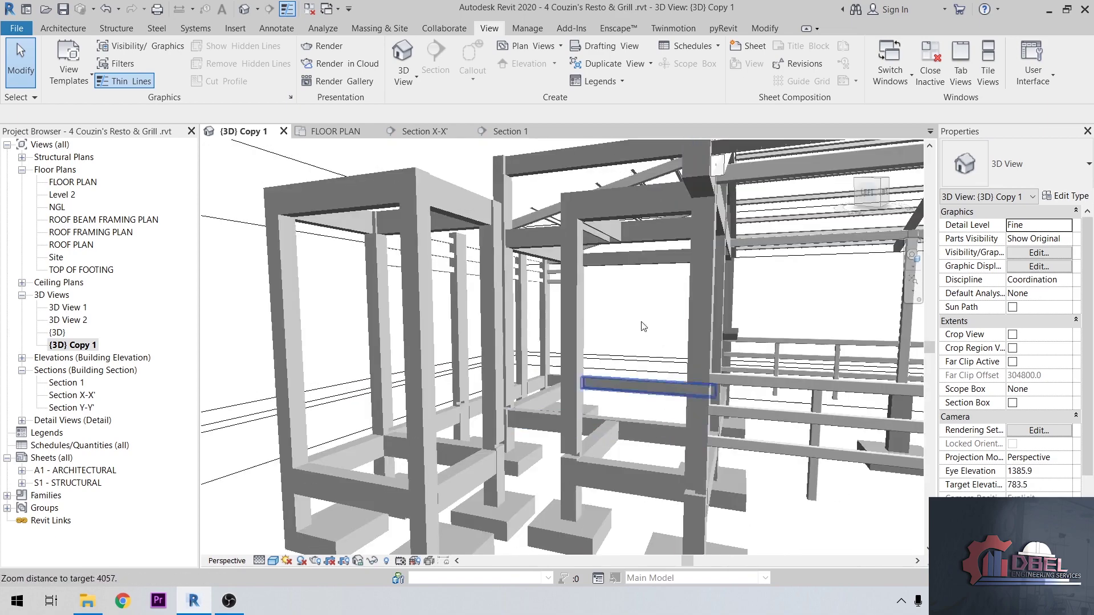
pyautogui.scroll(8, 607, 227)
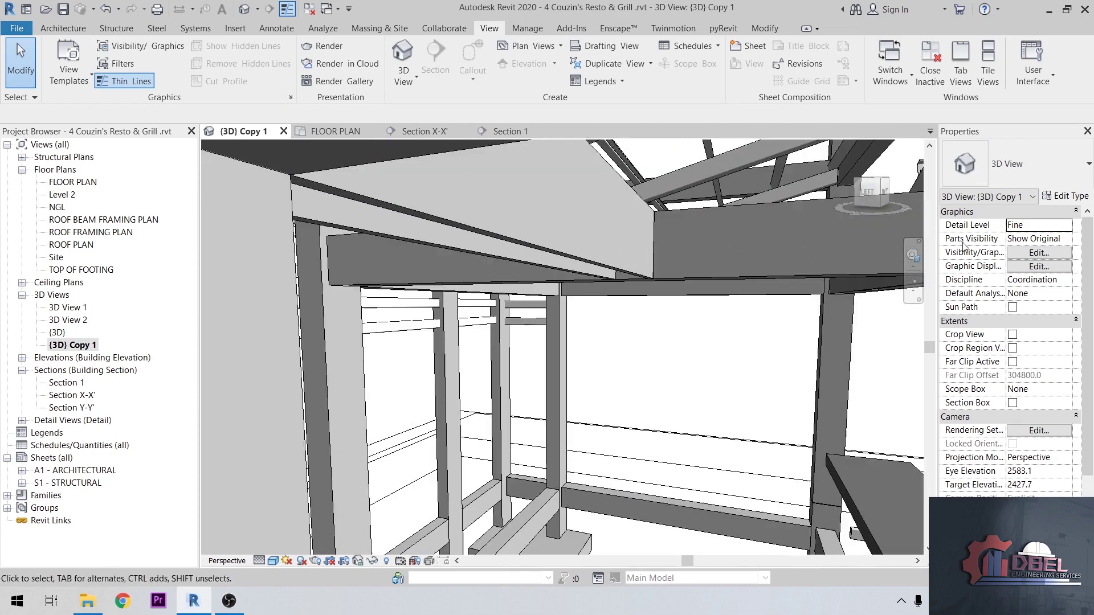
pyautogui.click(913, 255)
pyautogui.moveTo(505, 236); pyautogui.dragTo(605, 263)
pyautogui.press('Escape')
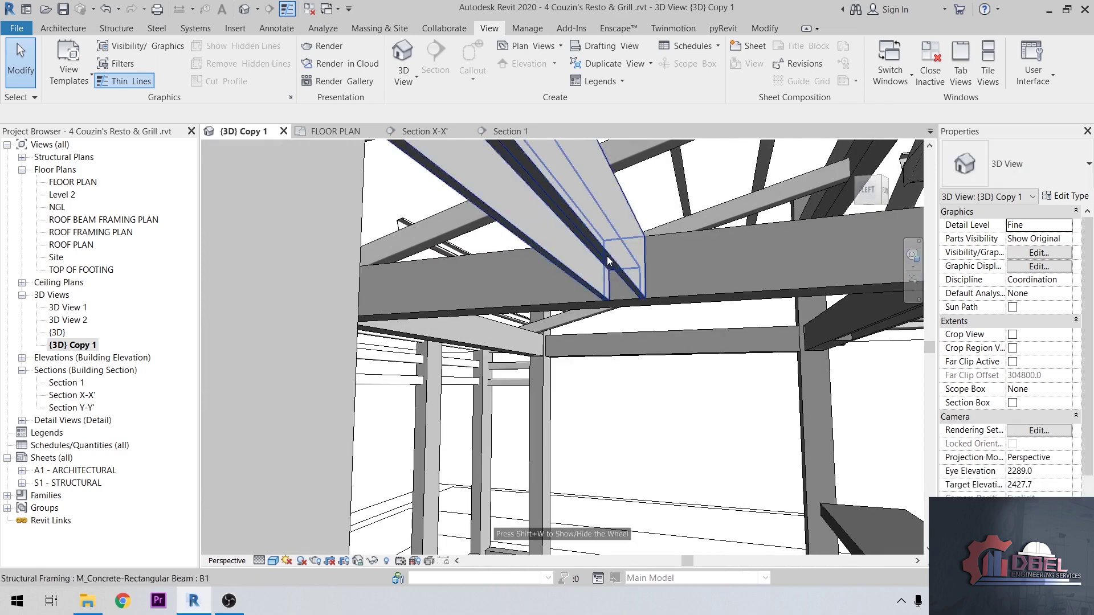
pyautogui.scroll(5, 607, 256)
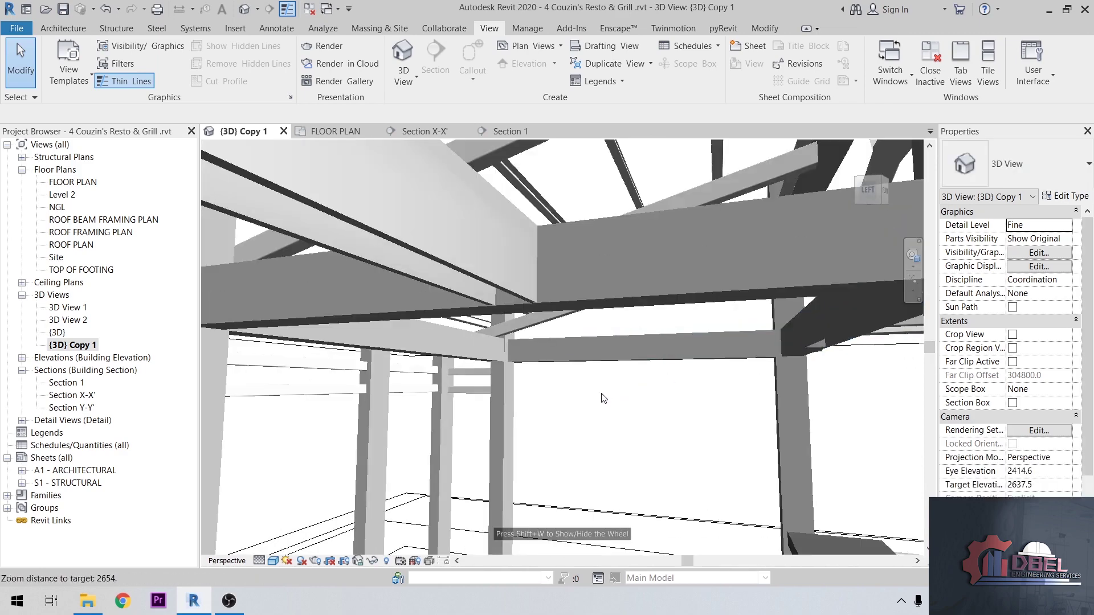
pyautogui.scroll(-6, 605, 398)
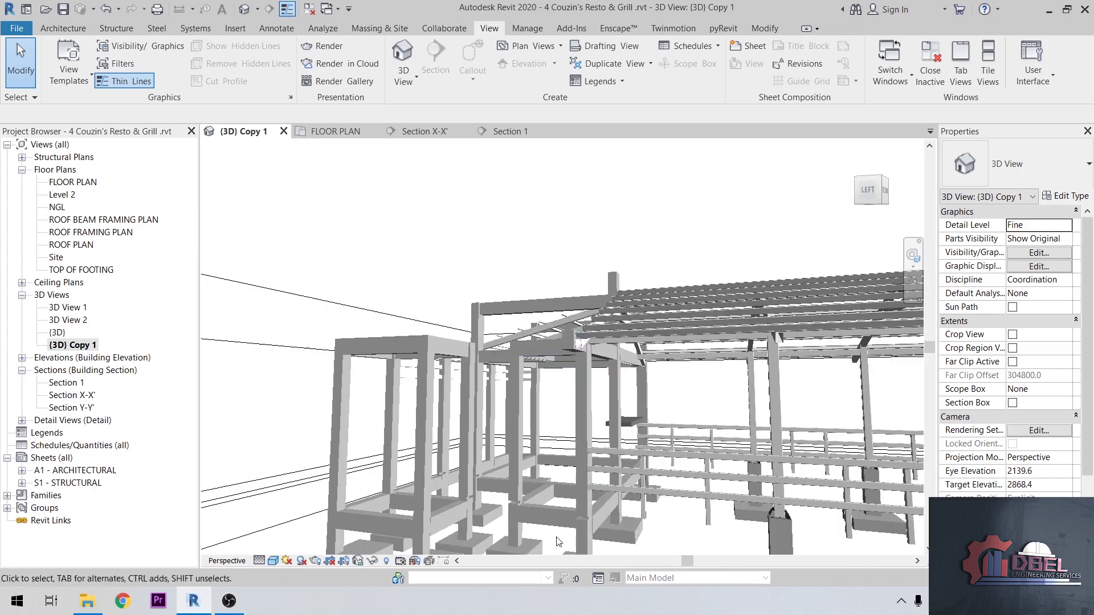
pyautogui.scroll(5, 594, 533)
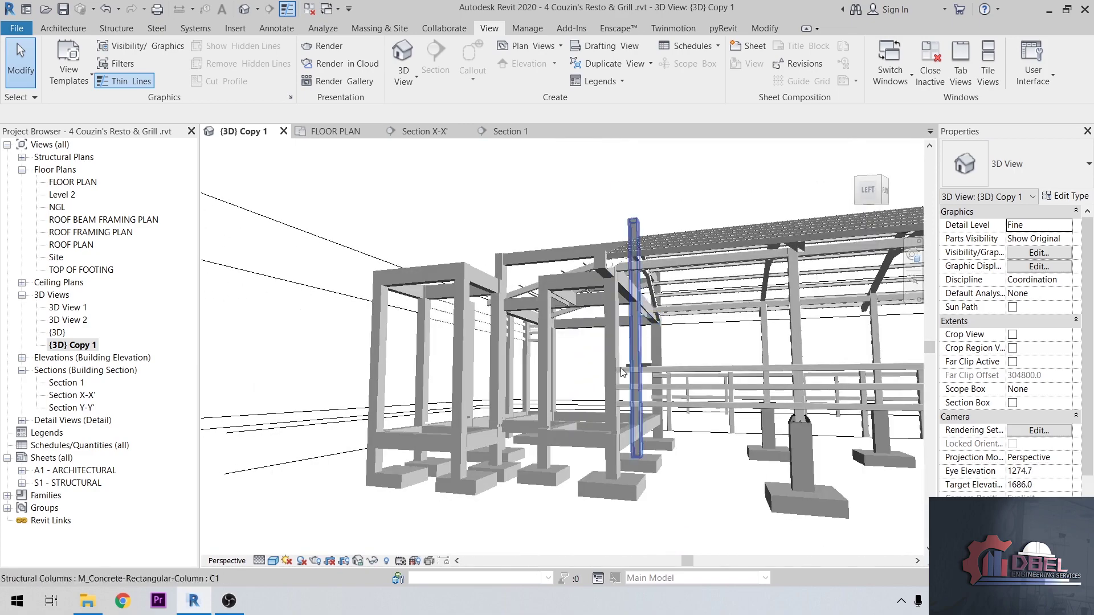
pyautogui.scroll(8, 620, 368)
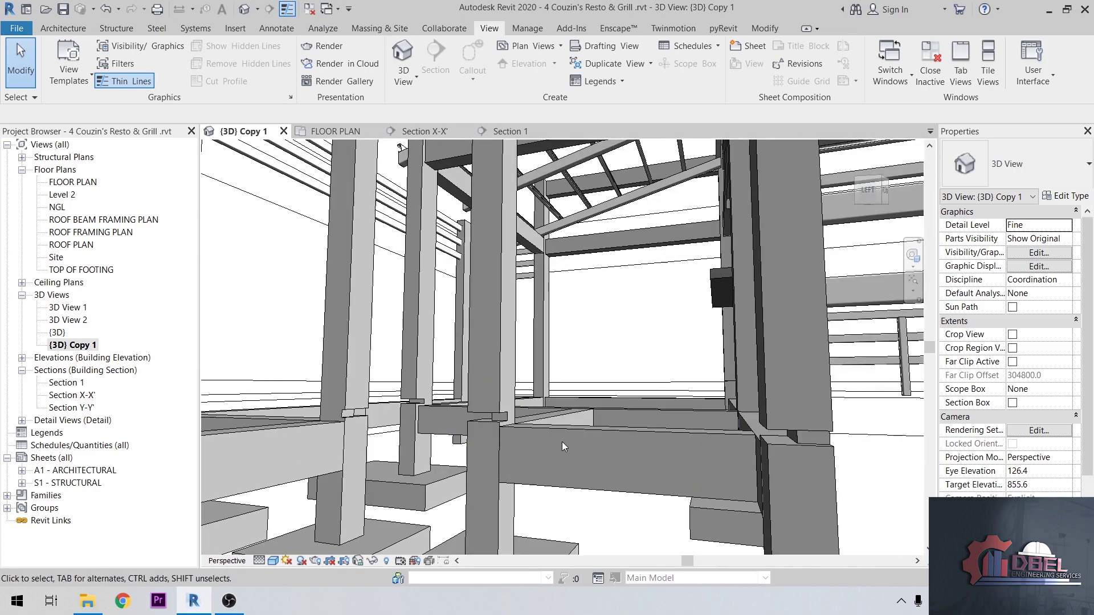
pyautogui.scroll(1, 310, 550)
# Step: Cycle the view's detail level through Medium and Coarse, then return it to Fine
pyautogui.click(259, 561)
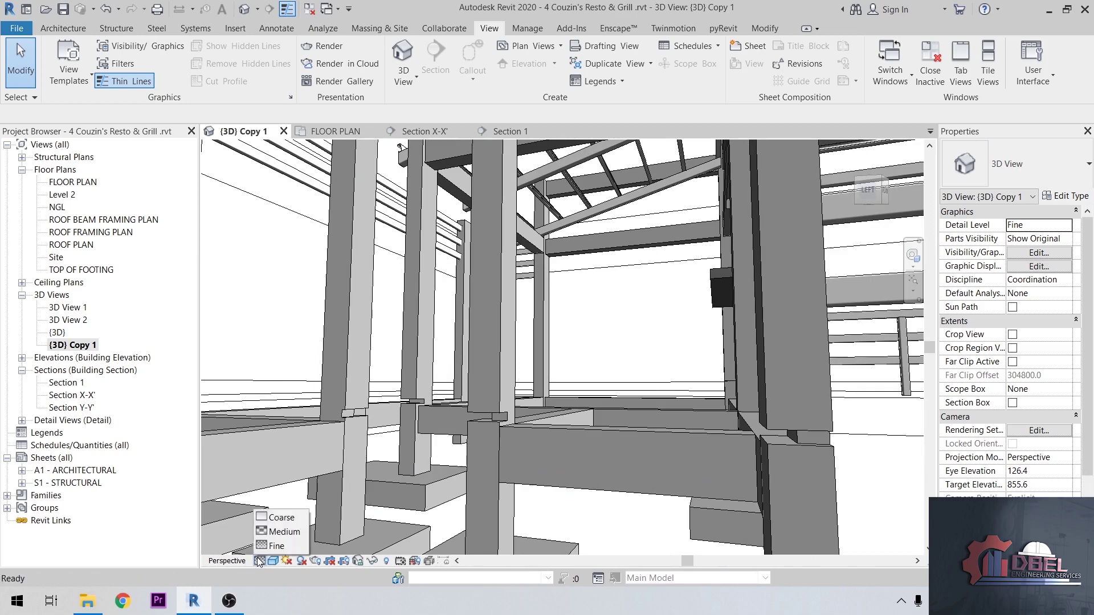
pyautogui.click(285, 532)
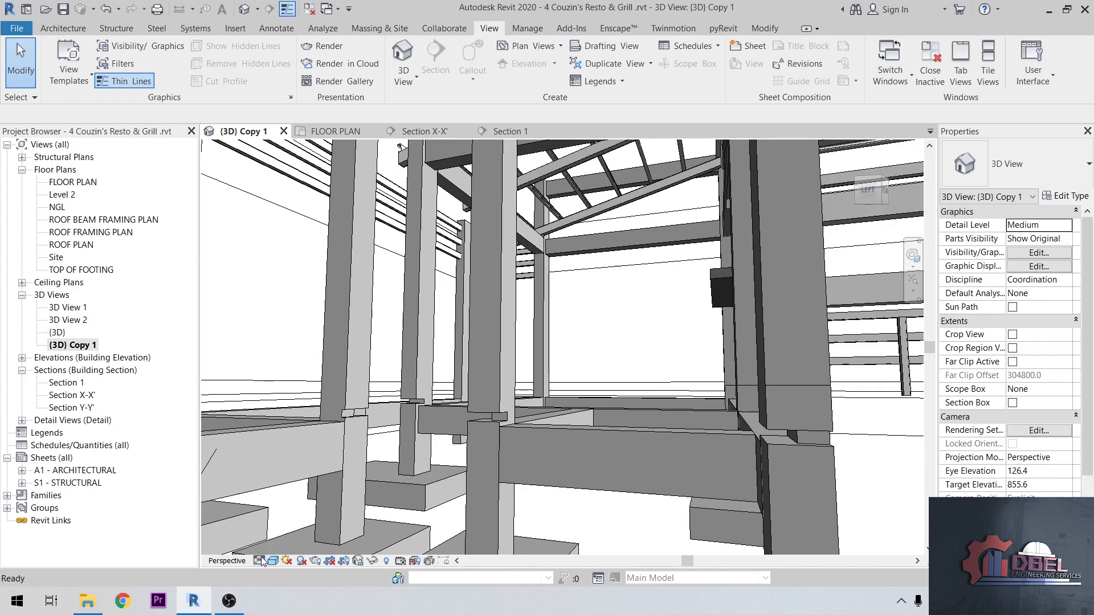
pyautogui.click(260, 562)
pyautogui.click(283, 518)
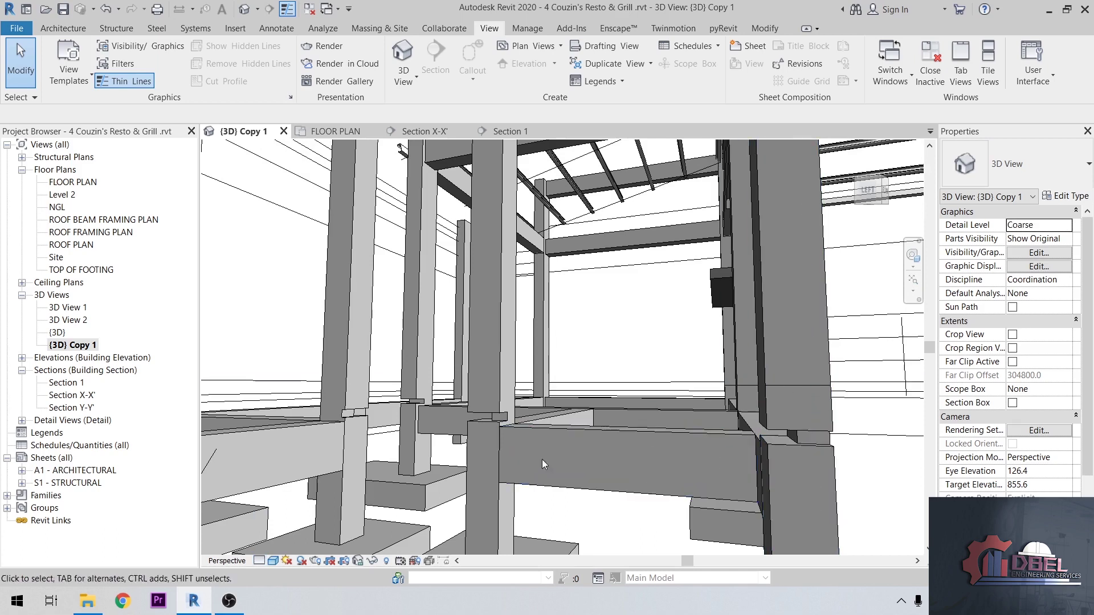
pyautogui.click(259, 561)
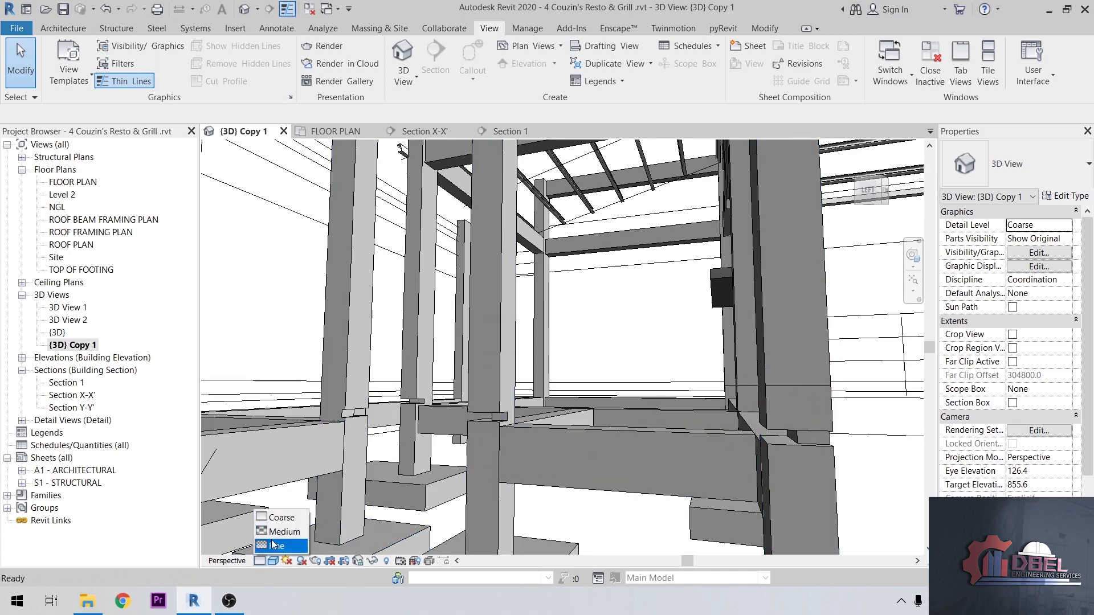
pyautogui.click(273, 545)
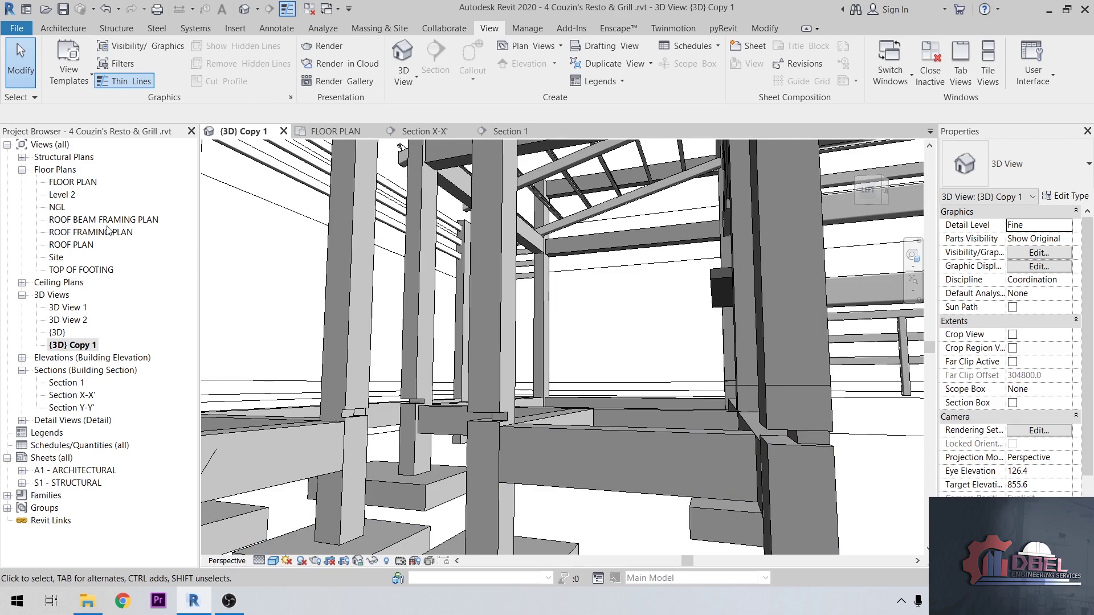
# Step: Open the FLOOR PLAN view and select the Generic 50mm floor slab
pyautogui.doubleClick(73, 182)
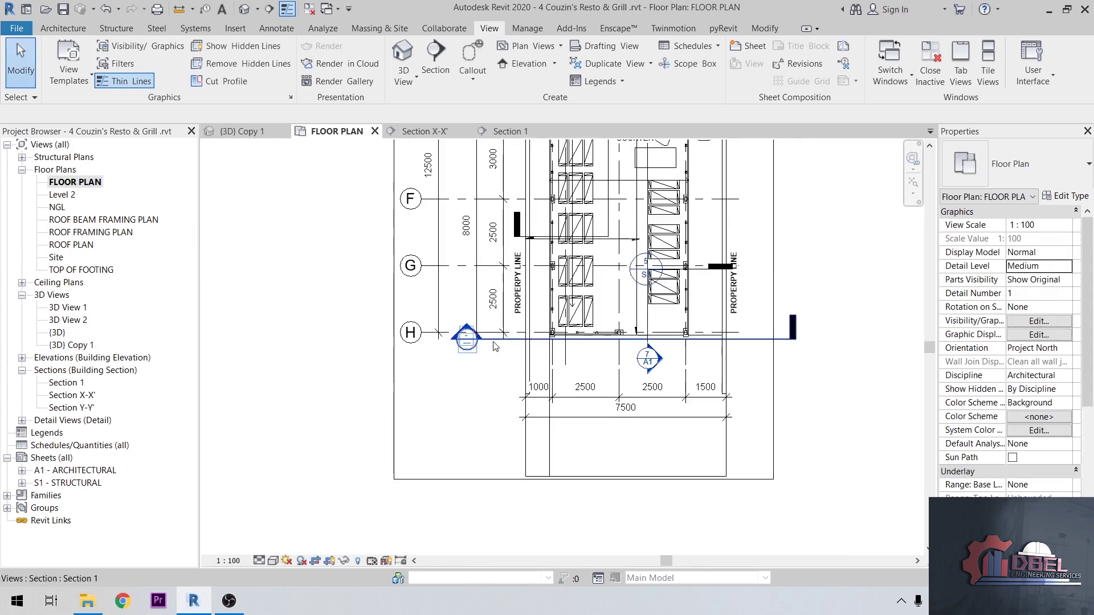
pyautogui.scroll(-2, 494, 346)
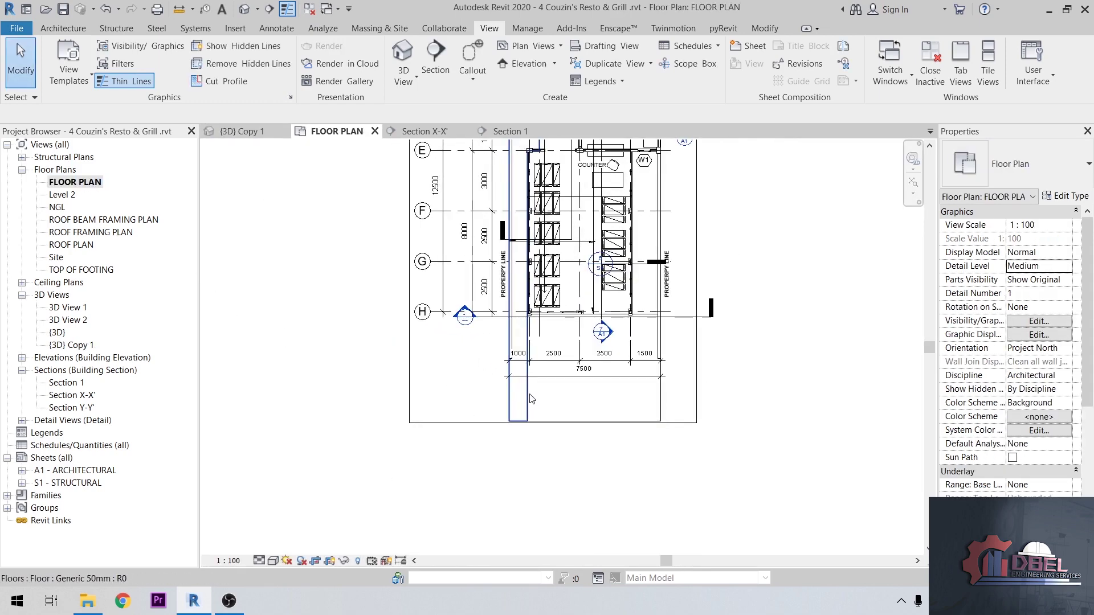
pyautogui.click(526, 389)
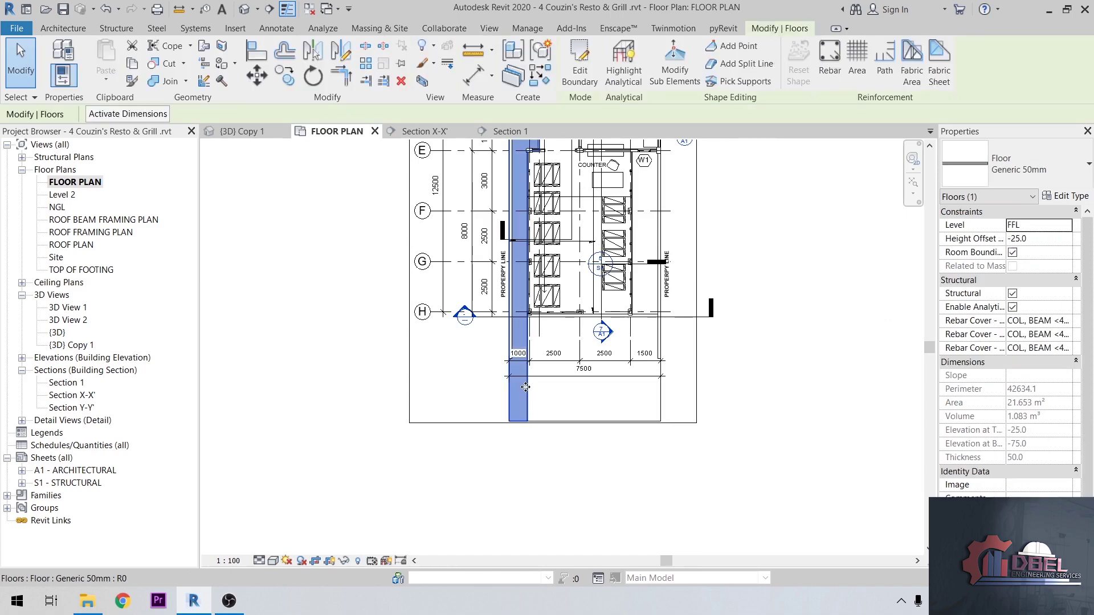
# Step: Enter the Generic 50mm floor's boundary sketch and zoom in on the kitchen wall corner
pyautogui.doubleClick(526, 388)
pyautogui.scroll(-2, 525, 387)
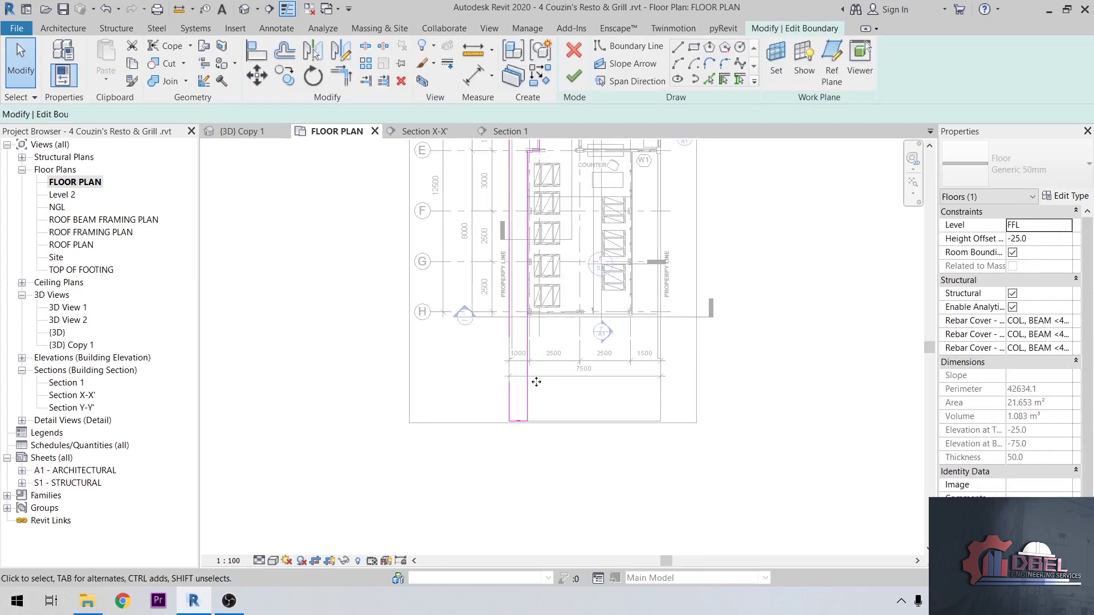
pyautogui.scroll(8, 543, 292)
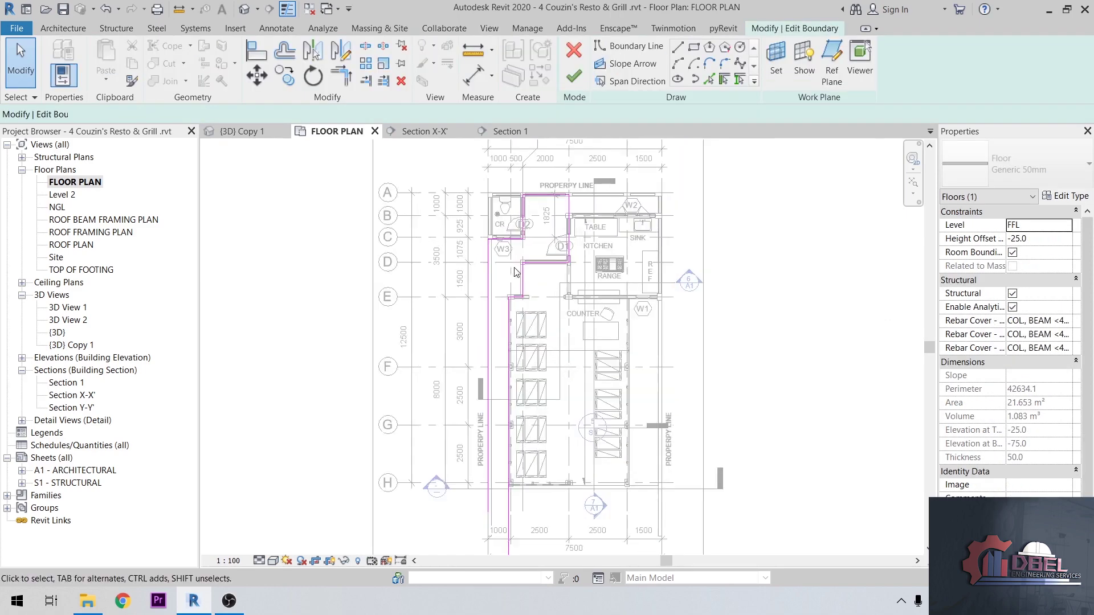
pyautogui.scroll(2, 519, 343)
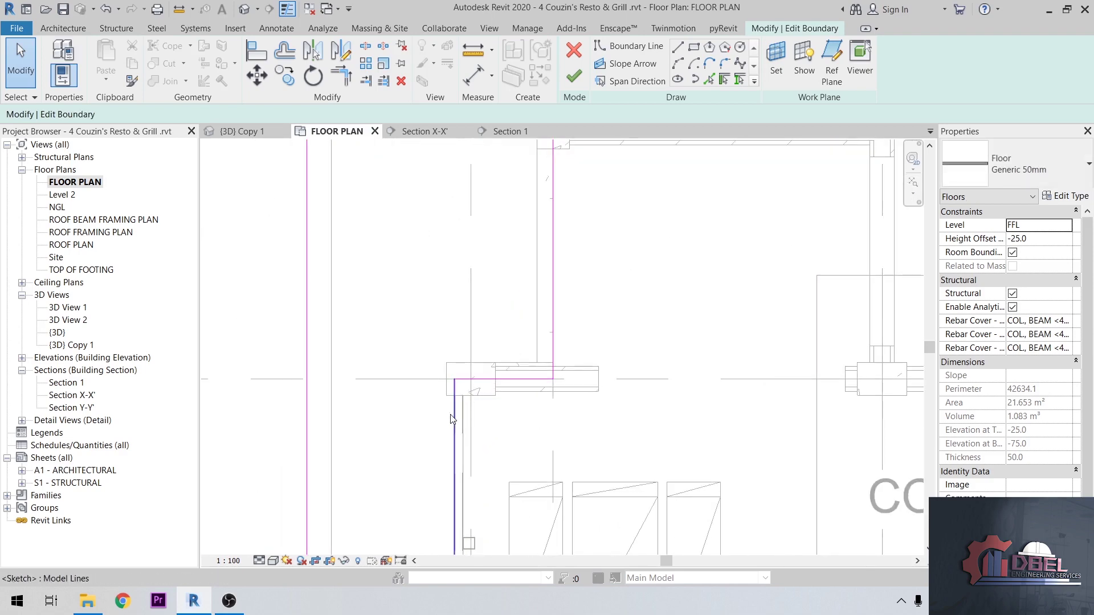
pyautogui.scroll(-2, 472, 401)
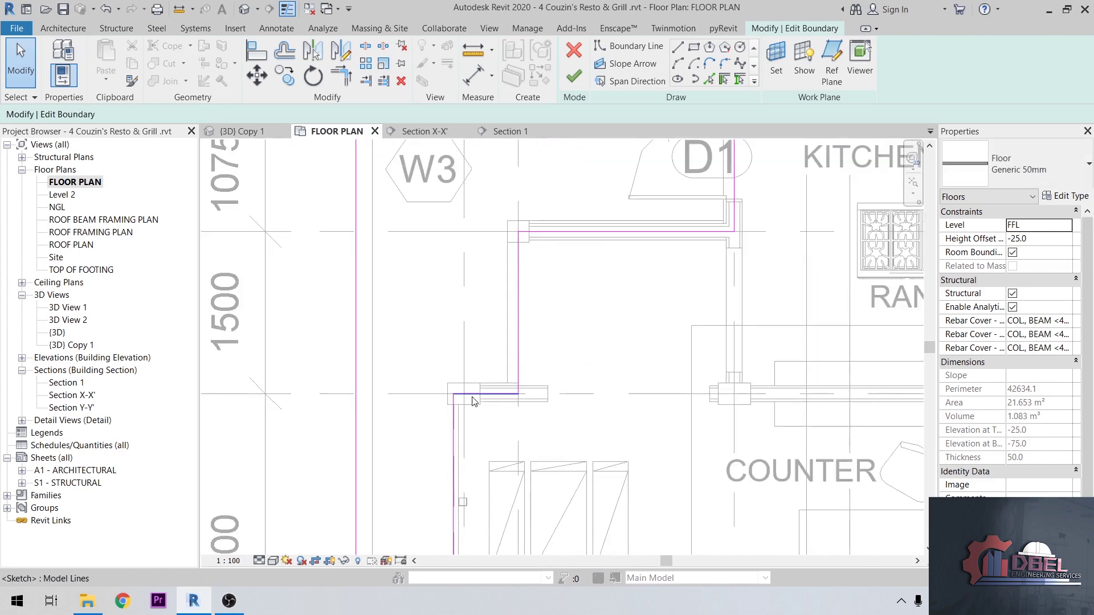
pyautogui.scroll(-2, 480, 362)
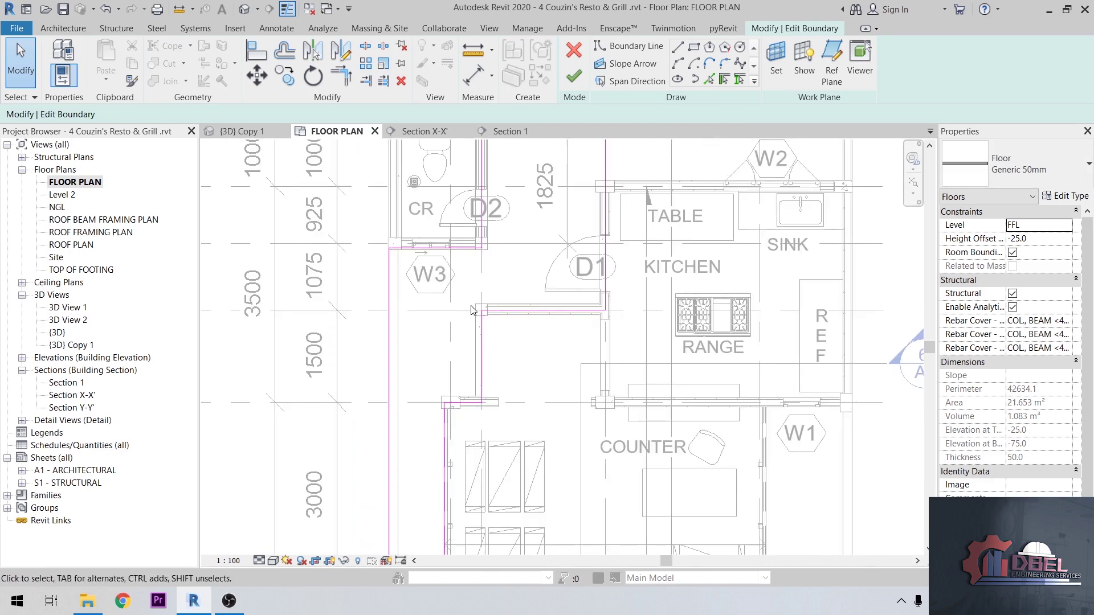
pyautogui.scroll(-2, 494, 392)
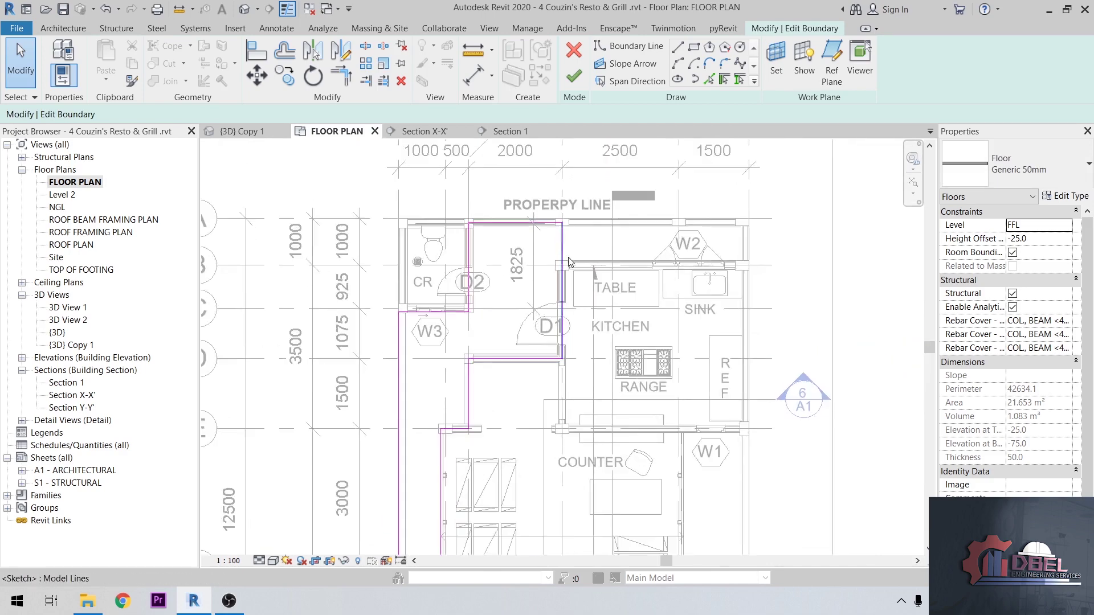
pyautogui.scroll(3, 573, 265)
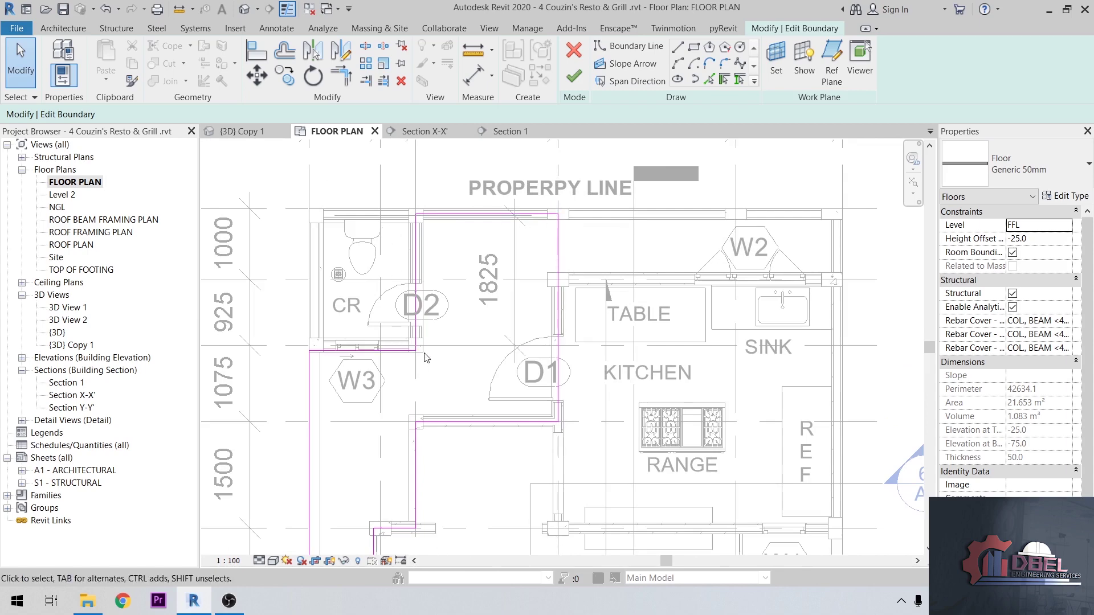
pyautogui.scroll(4, 415, 457)
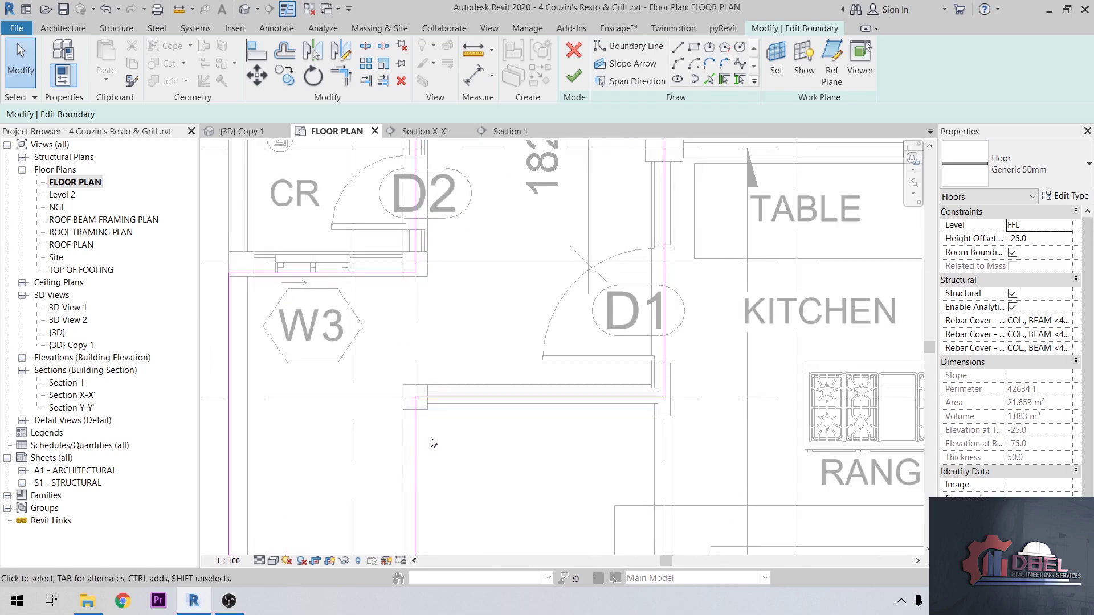
pyautogui.scroll(-3, 574, 298)
pyautogui.scroll(5, 511, 406)
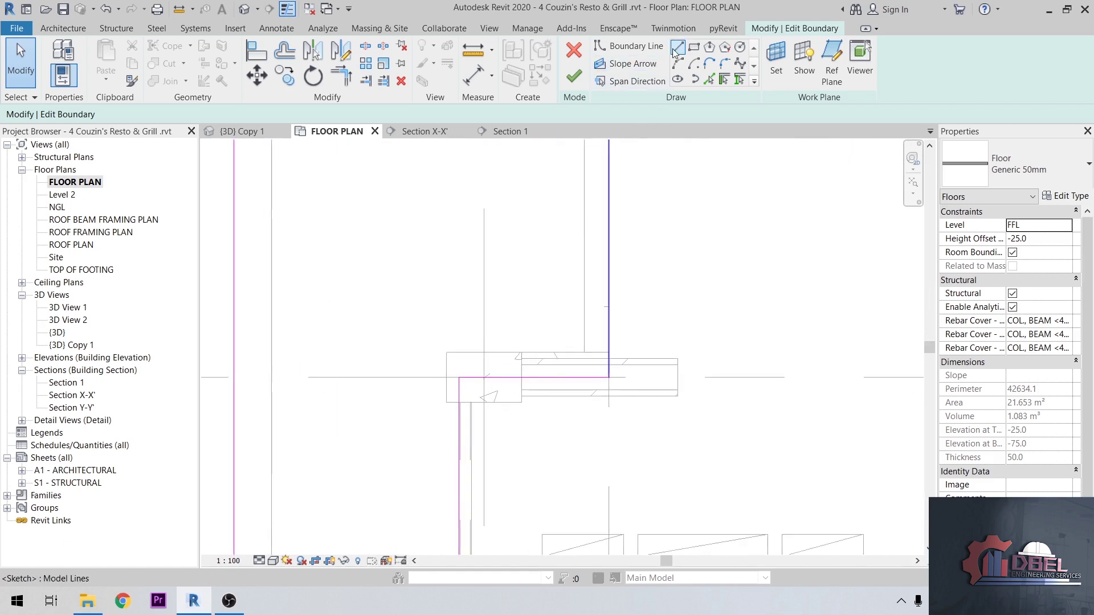
pyautogui.scroll(3, 510, 329)
# Step: Sketch floor boundary lines around the first column's sides, top and bottom
pyautogui.click(533, 393)
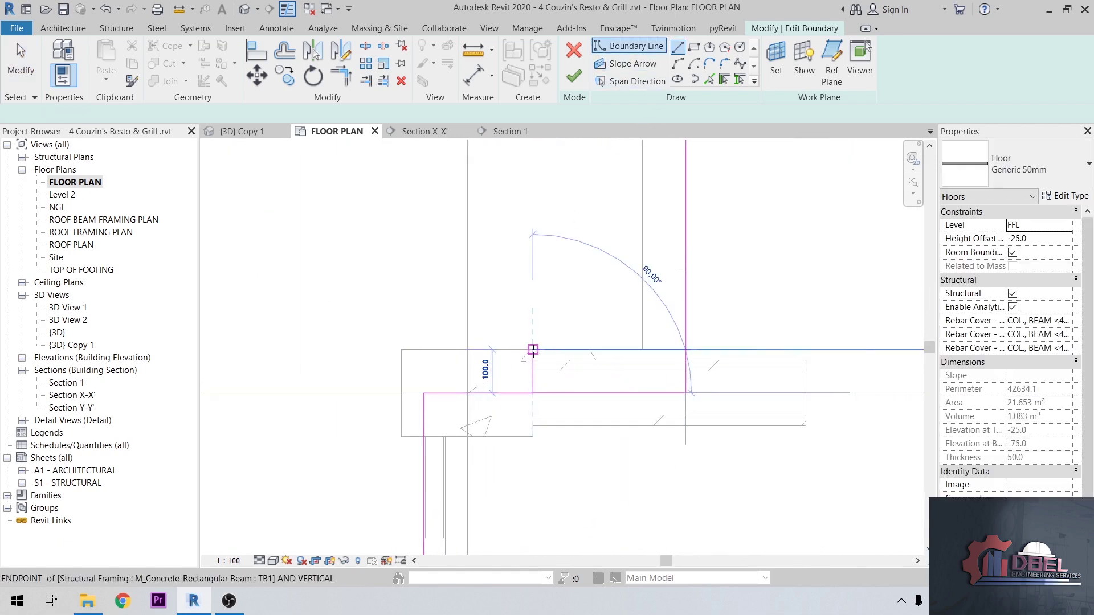
pyautogui.click(533, 349)
pyautogui.click(402, 350)
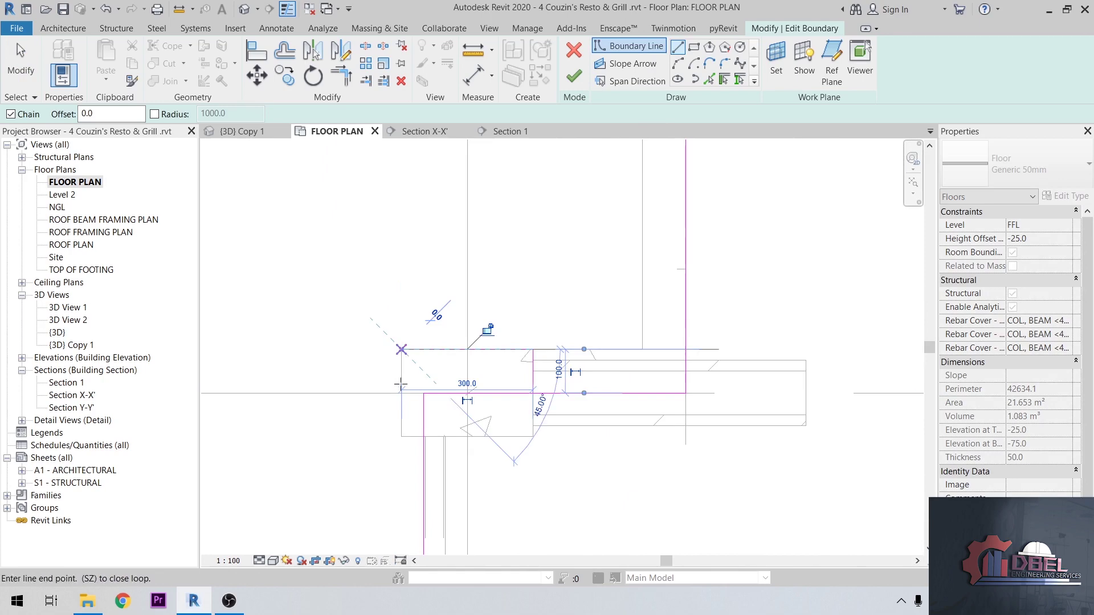
pyautogui.click(402, 436)
pyautogui.click(423, 437)
pyautogui.scroll(2, 424, 434)
pyautogui.press('Escape')
pyautogui.press('Escape')
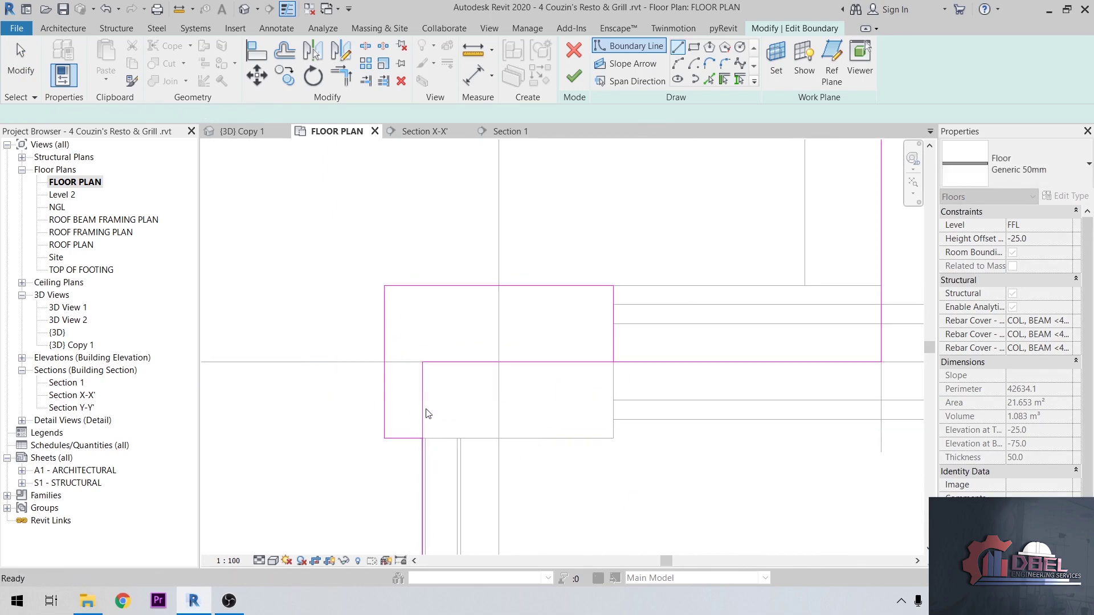
# Step: Select and check the new vertical and horizontal boundary lines
pyautogui.click(422, 370)
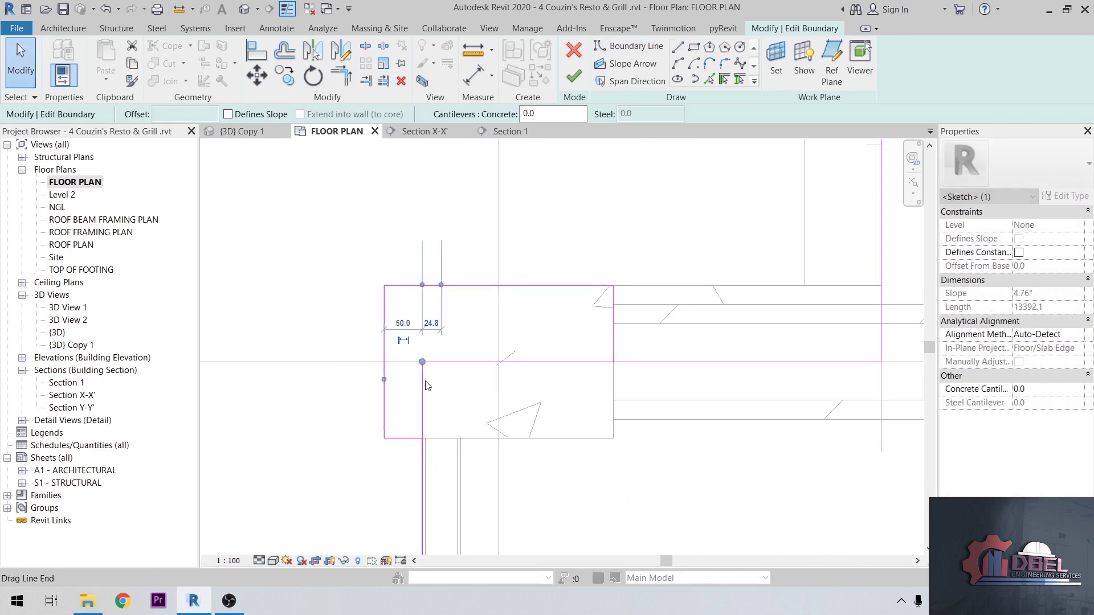
pyautogui.press('Escape')
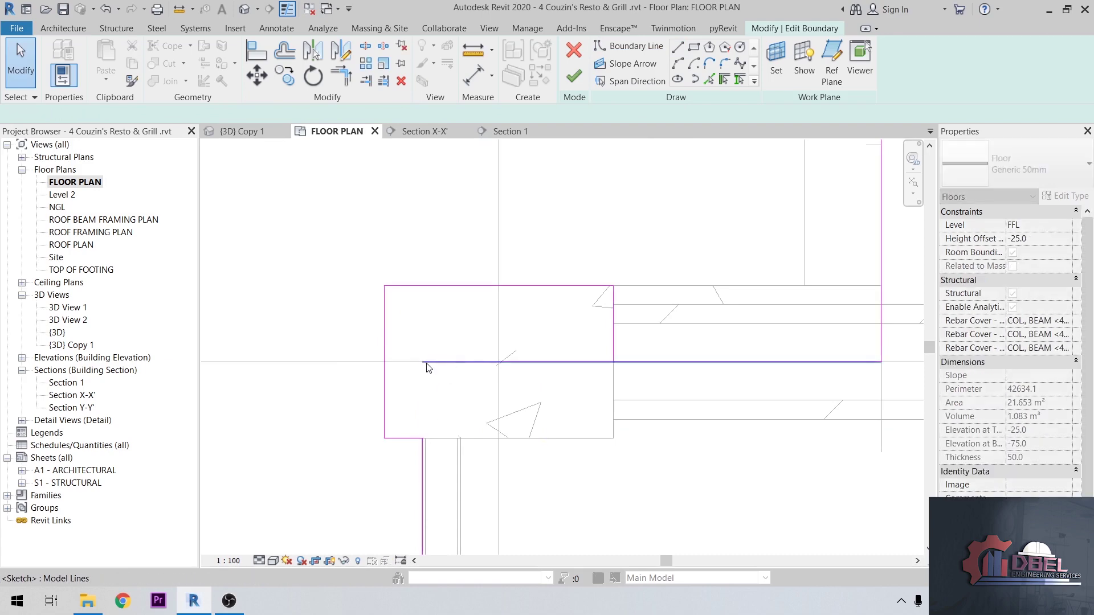
pyautogui.click(423, 362)
pyautogui.scroll(2, 586, 361)
pyautogui.press('Escape')
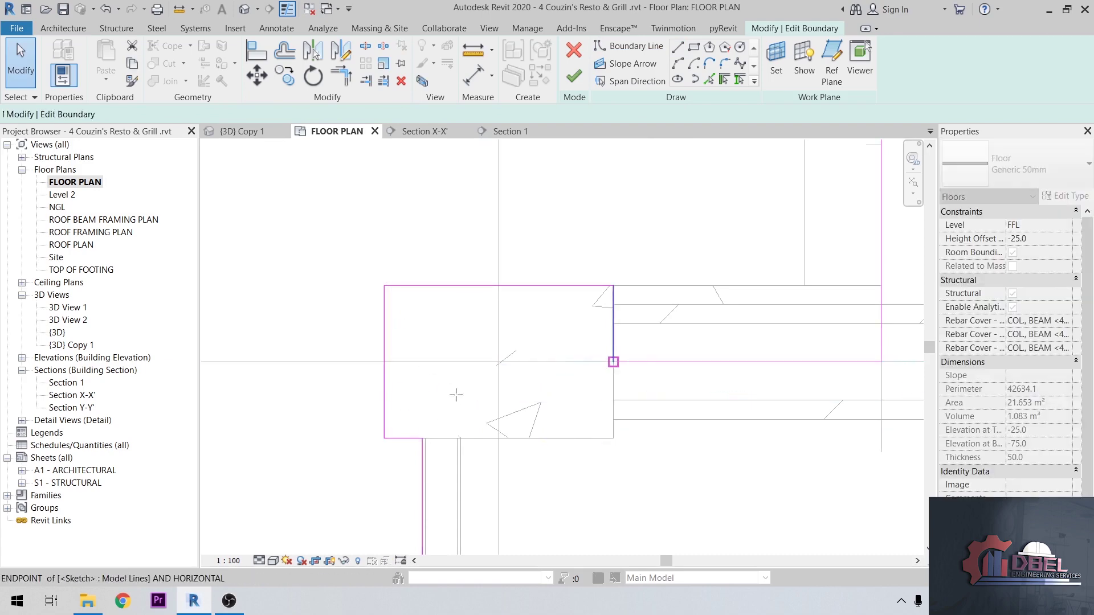
pyautogui.scroll(3, 434, 386)
pyautogui.scroll(3, 508, 215)
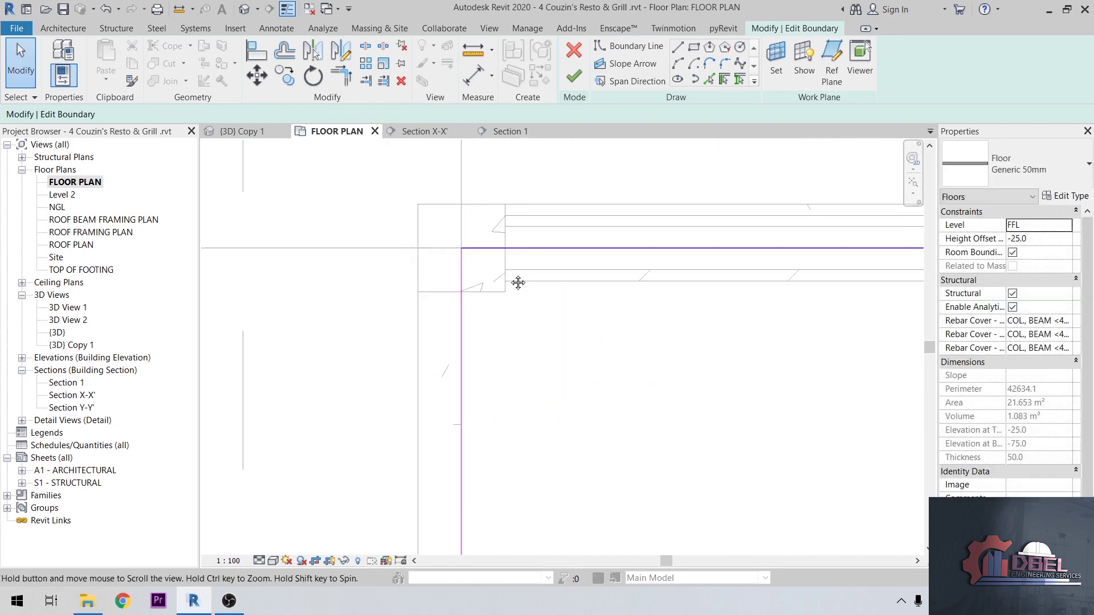
# Step: Sketch boundary lines down the second column's left side and across its bottom
pyautogui.moveTo(518, 283); pyautogui.dragTo(547, 377, button='middle')
pyautogui.click(680, 50)
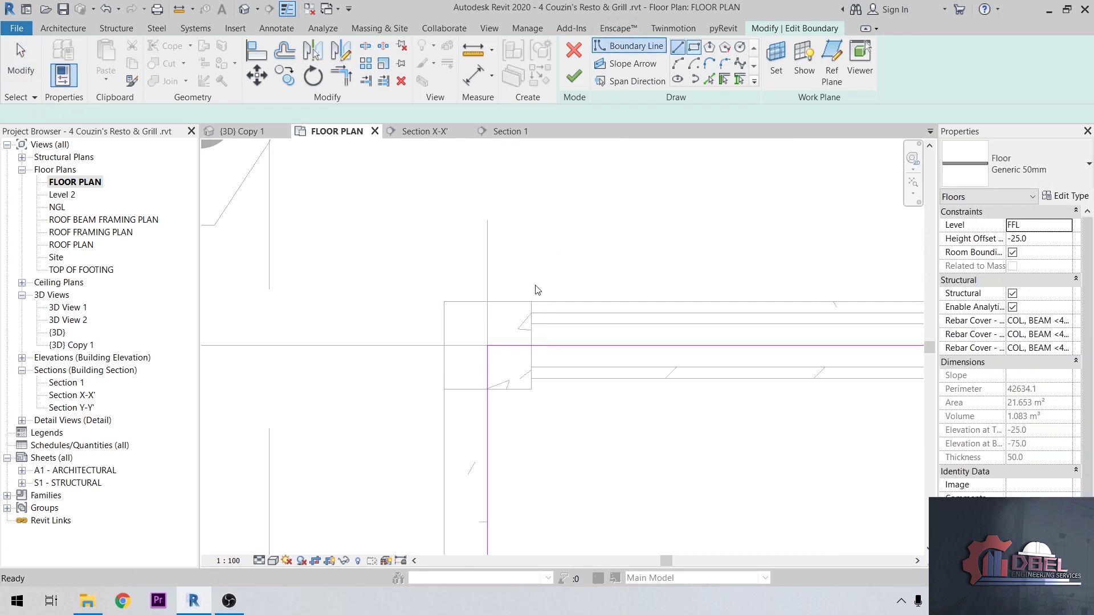
pyautogui.click(444, 301)
pyautogui.click(444, 389)
pyautogui.click(487, 389)
pyautogui.press('Escape')
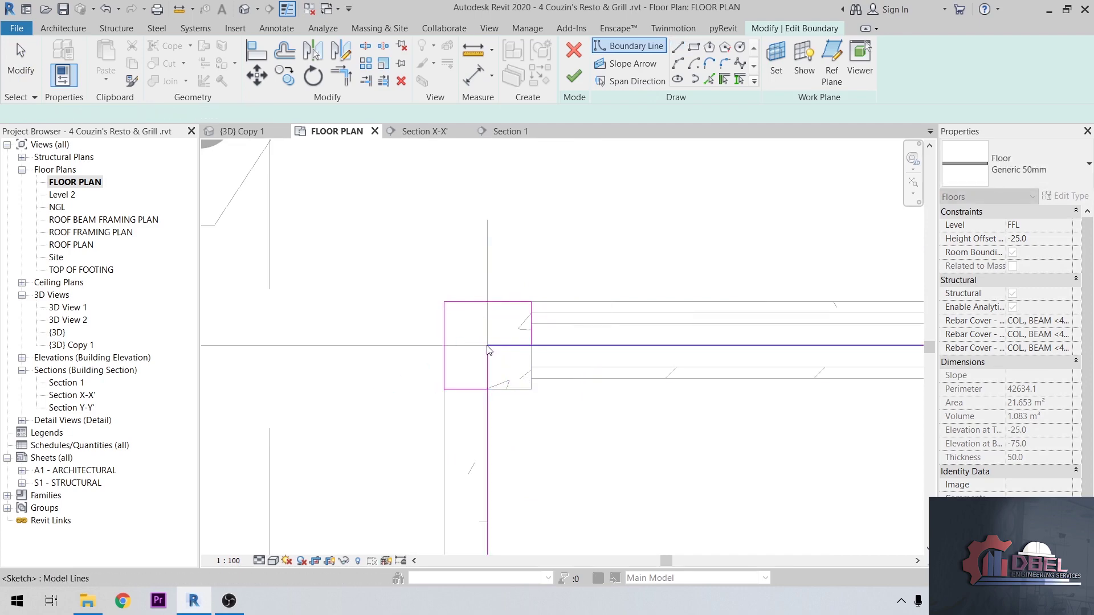
pyautogui.press('Escape')
# Step: Trim the vertical boundary line down to the column corner and return to {3D} Copy 1
pyautogui.click(530, 342)
pyautogui.press('Escape')
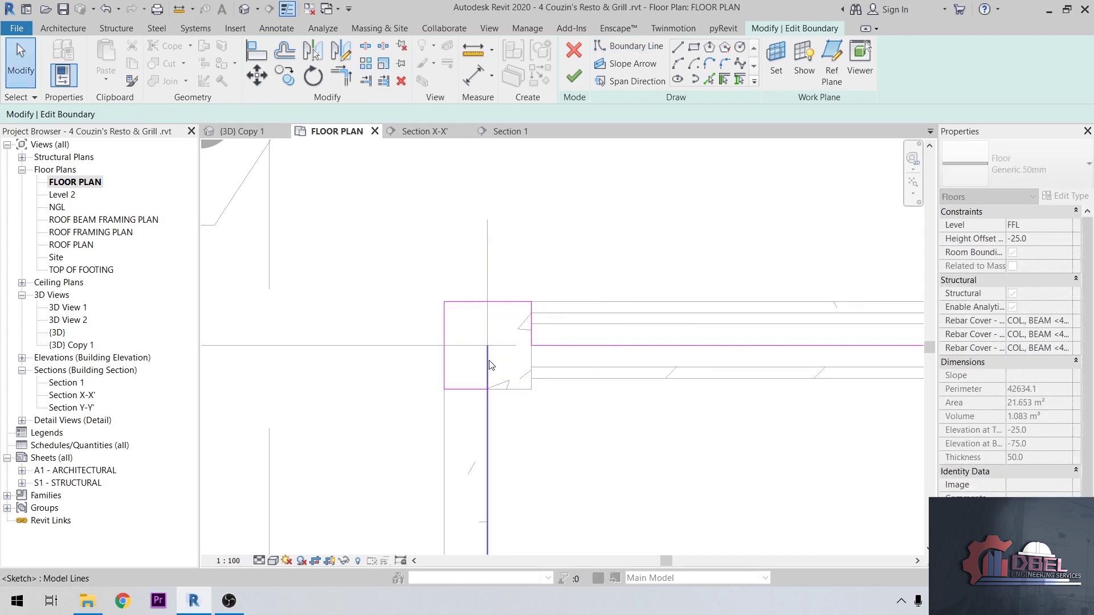
pyautogui.click(491, 365)
pyautogui.moveTo(487, 346); pyautogui.dragTo(487, 390)
pyautogui.click(385, 382)
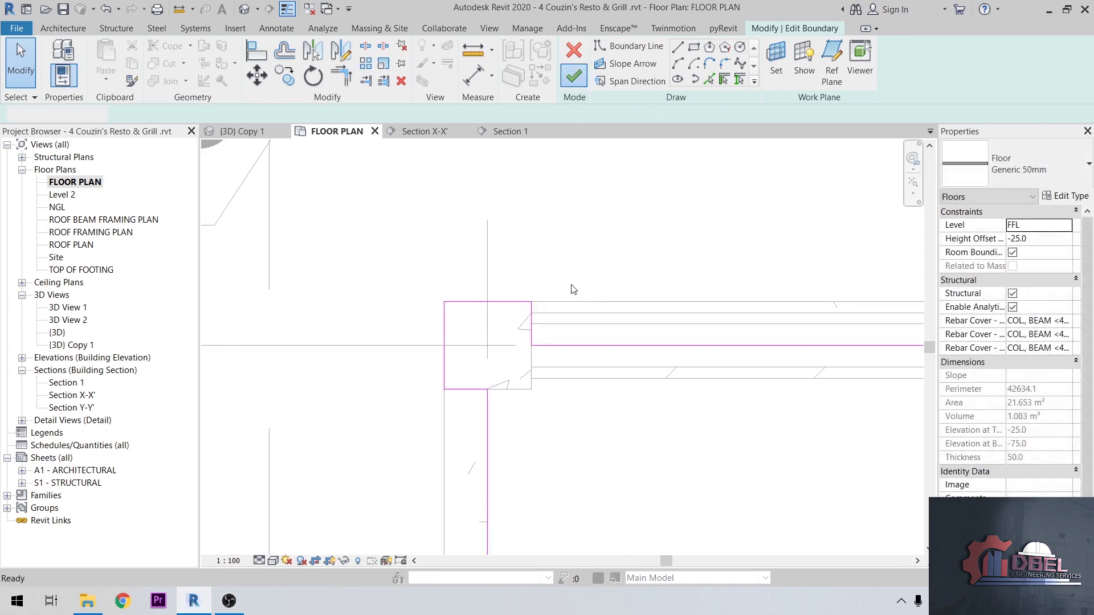
pyautogui.scroll(-4, 571, 285)
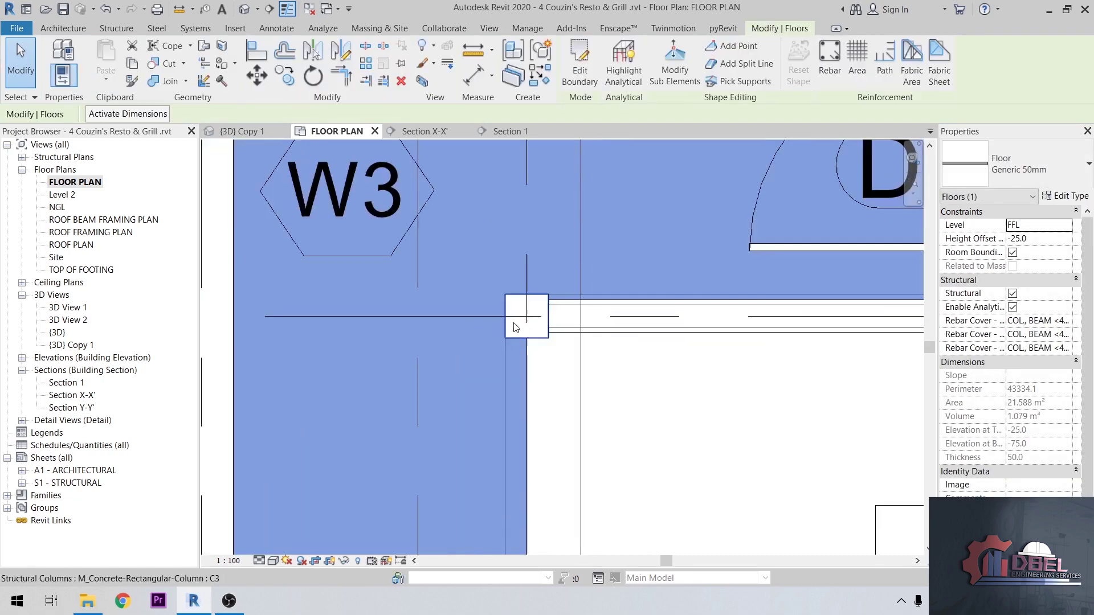
pyautogui.click(328, 278)
# Step: Deselect the finished floor and reopen FLOOR PLAN from the Project Browser's Floor Plans
pyautogui.hotkey('ctrl', 'Tab')
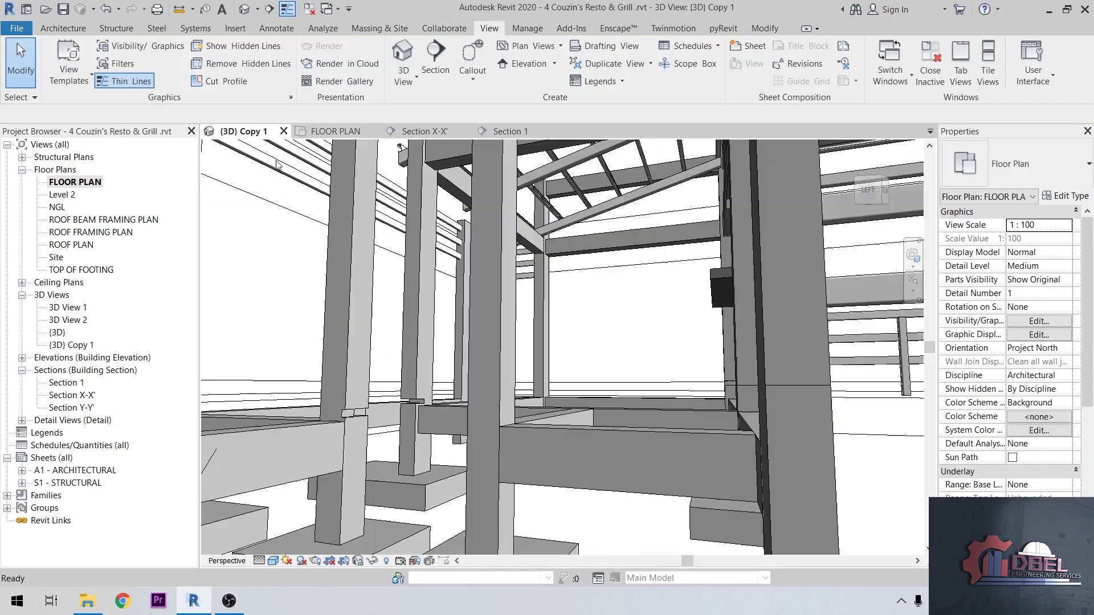
pyautogui.scroll(2, 467, 478)
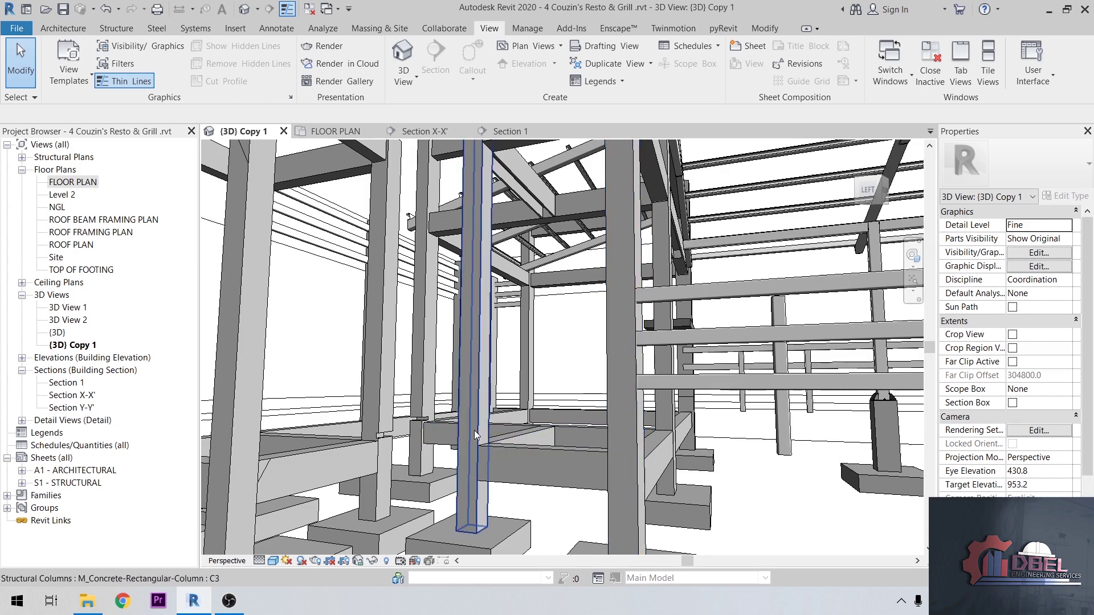
pyautogui.scroll(3, 379, 445)
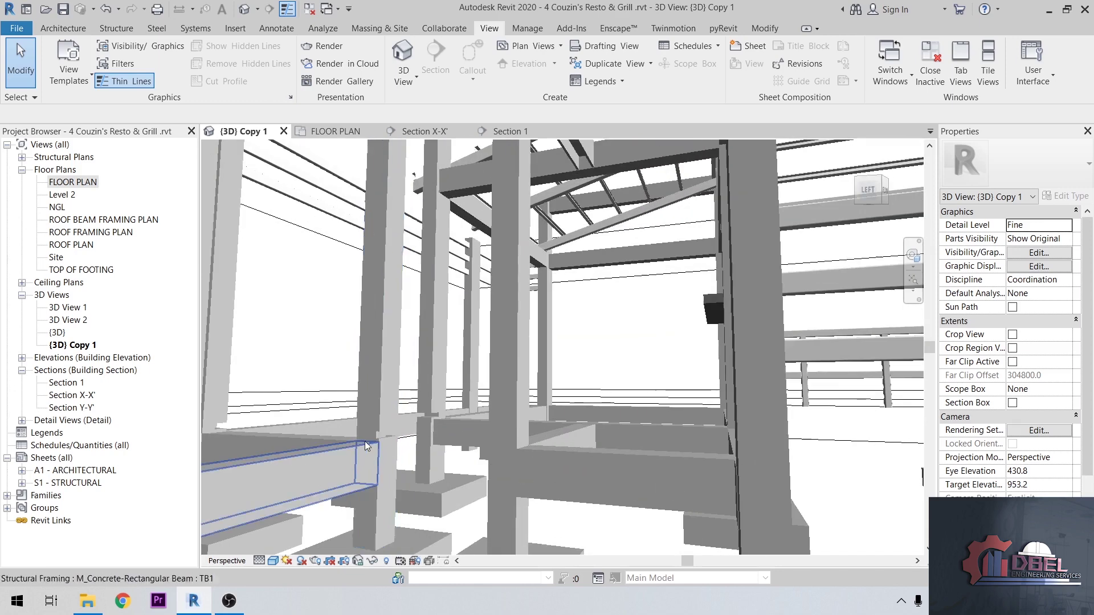
pyautogui.scroll(-3, 399, 433)
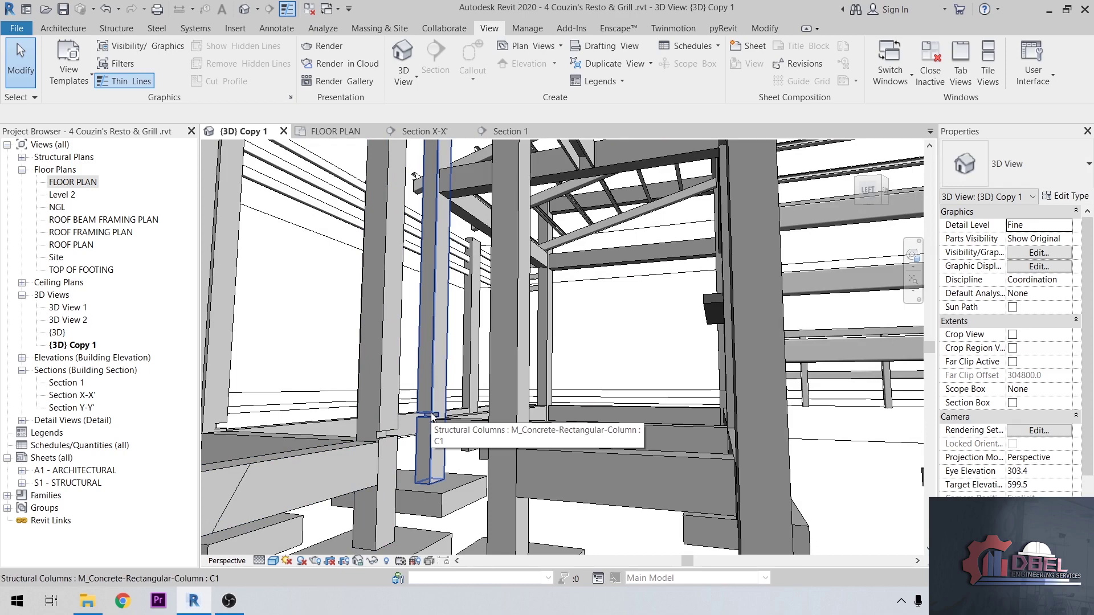
pyautogui.scroll(-3, 432, 417)
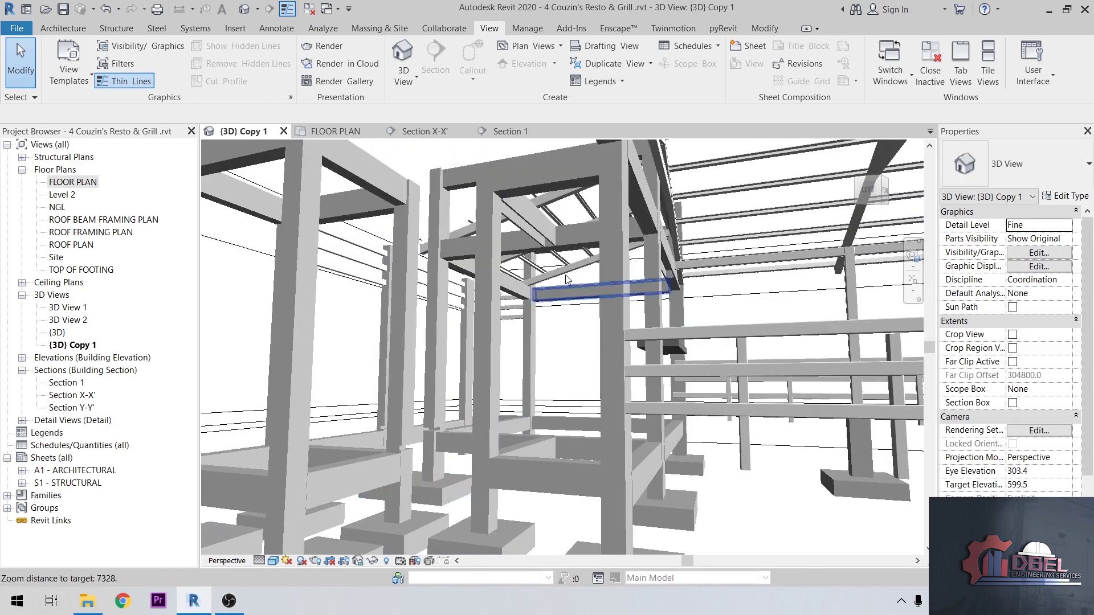
pyautogui.scroll(4, 530, 235)
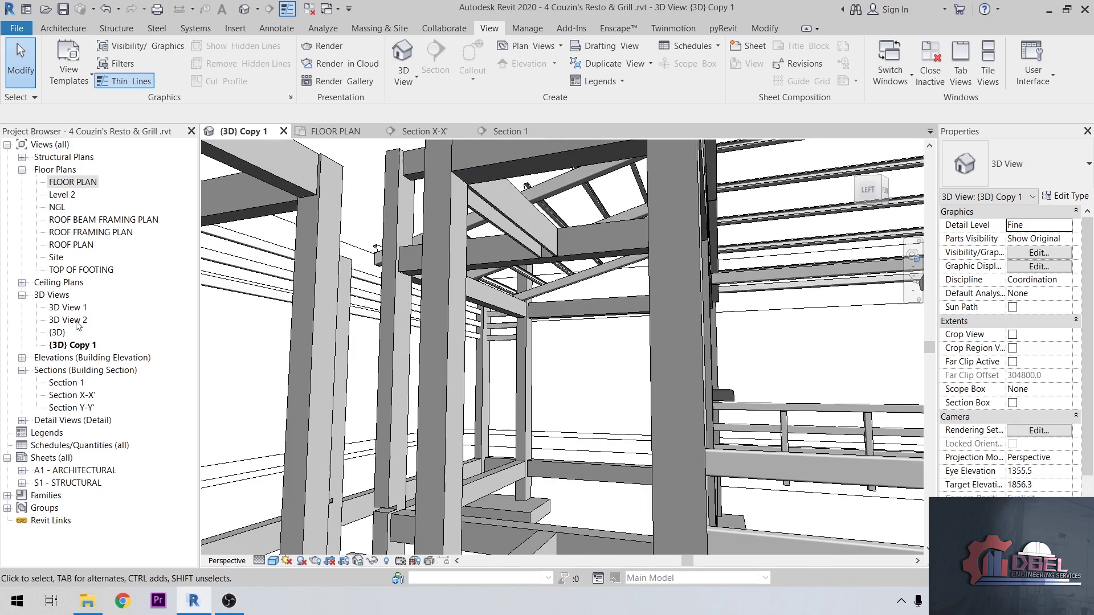
pyautogui.click(78, 184)
pyautogui.doubleClick(78, 184)
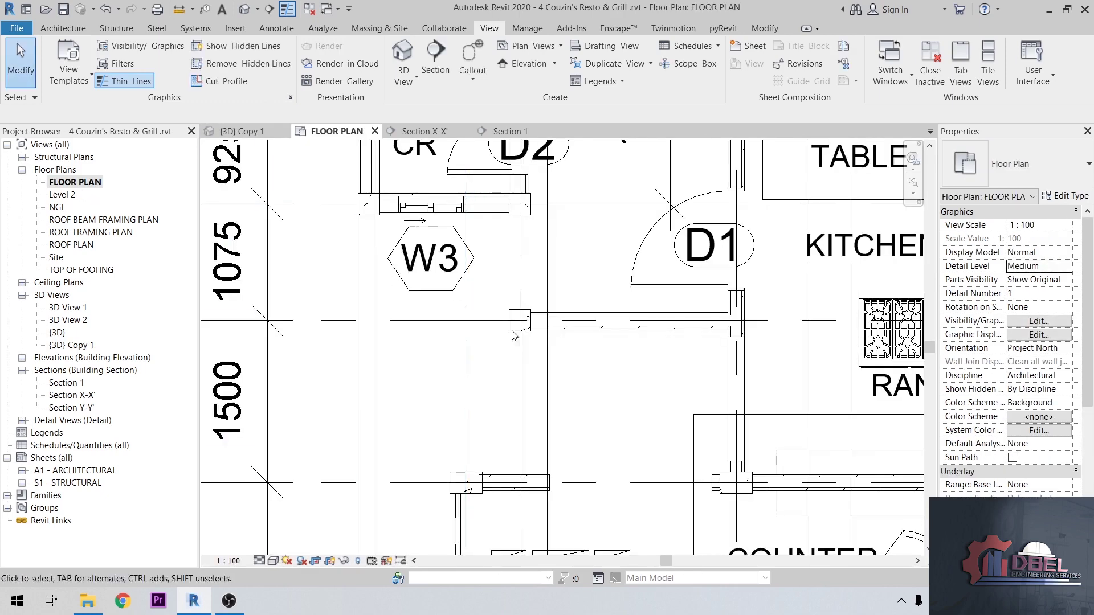
# Step: Draw Section 2 from left of W3 to the range, select the crossed wall, and open it
pyautogui.click(436, 57)
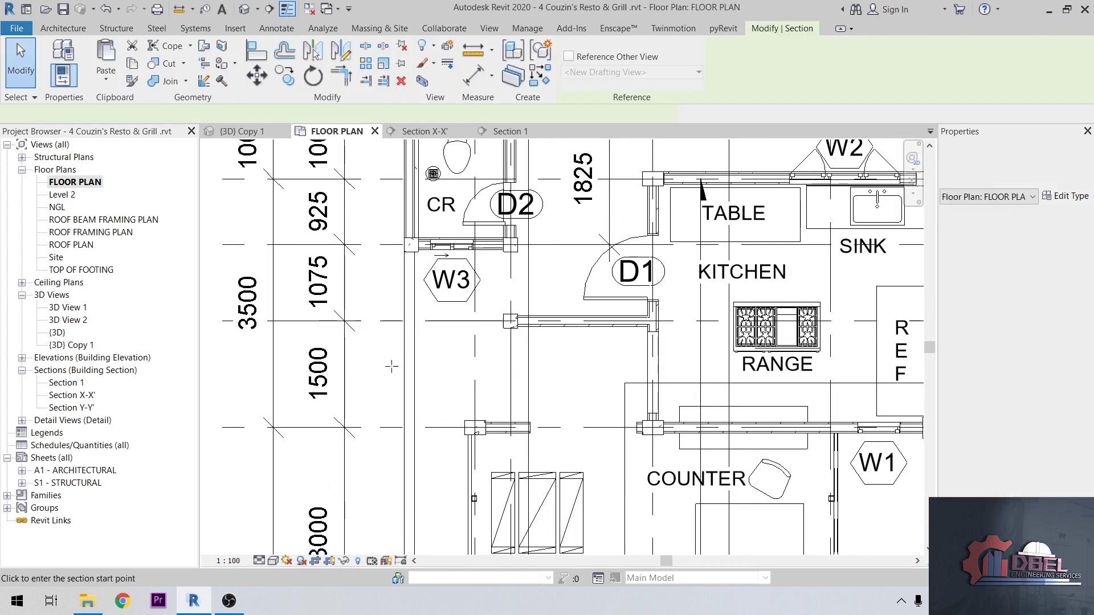
pyautogui.click(311, 365)
pyautogui.click(690, 364)
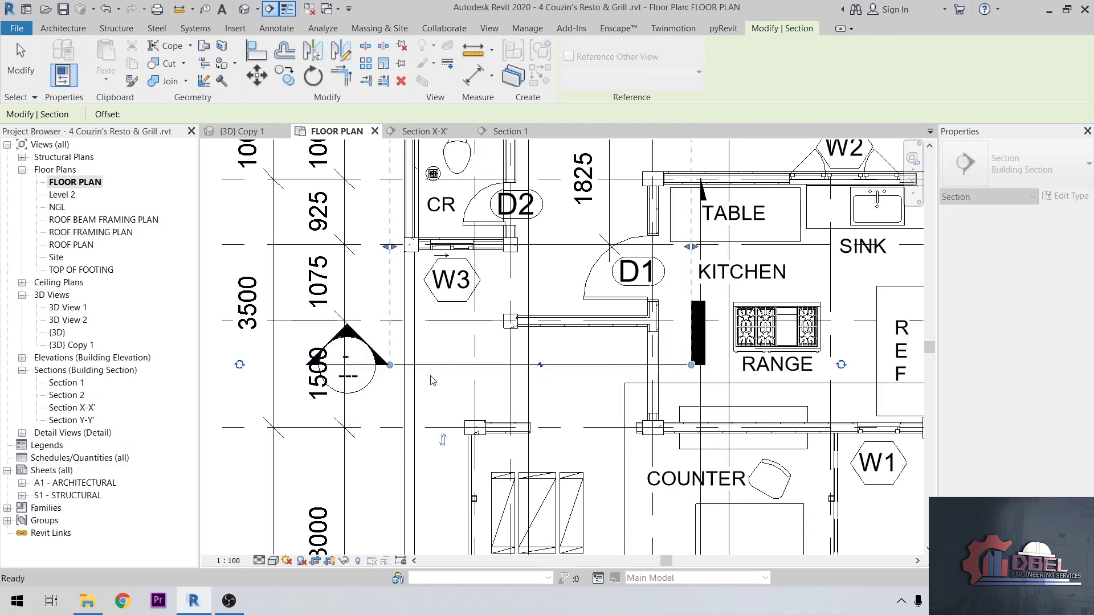
pyautogui.press('Escape')
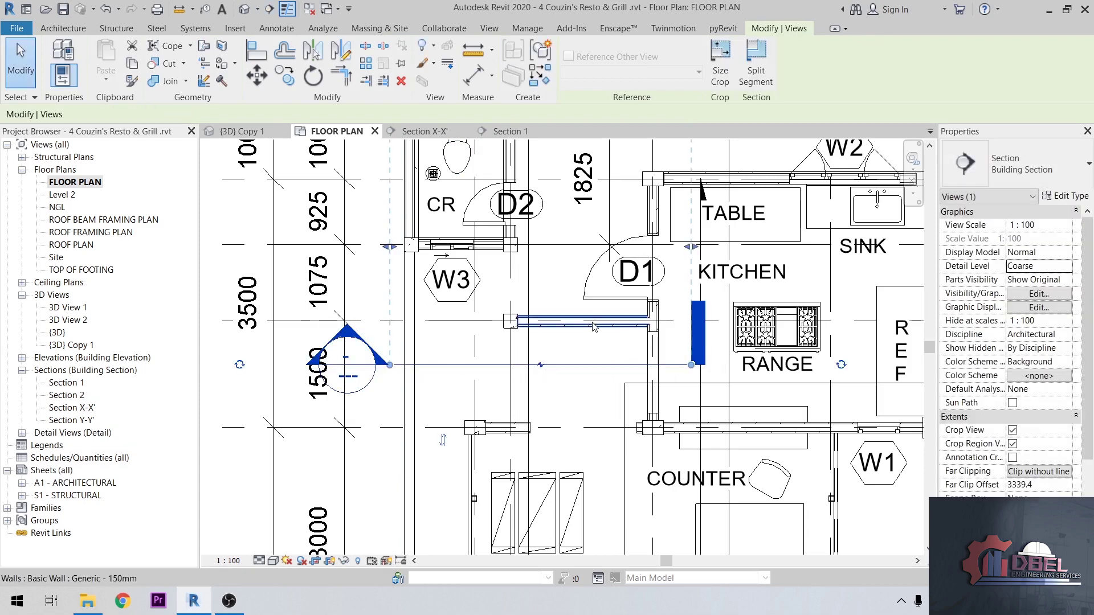
pyautogui.scroll(2, 590, 325)
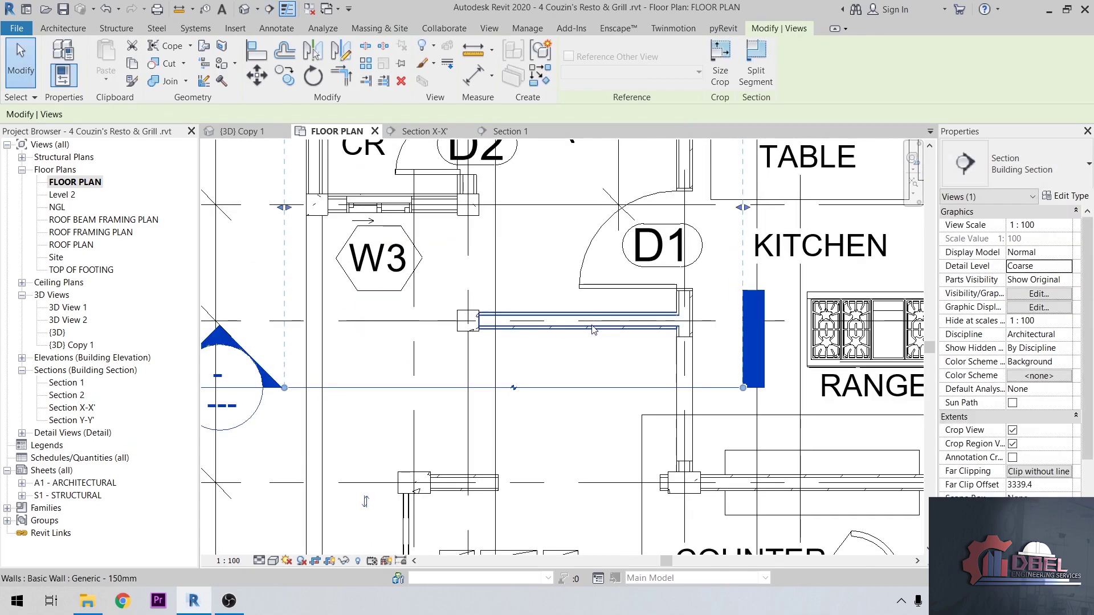
pyautogui.click(594, 327)
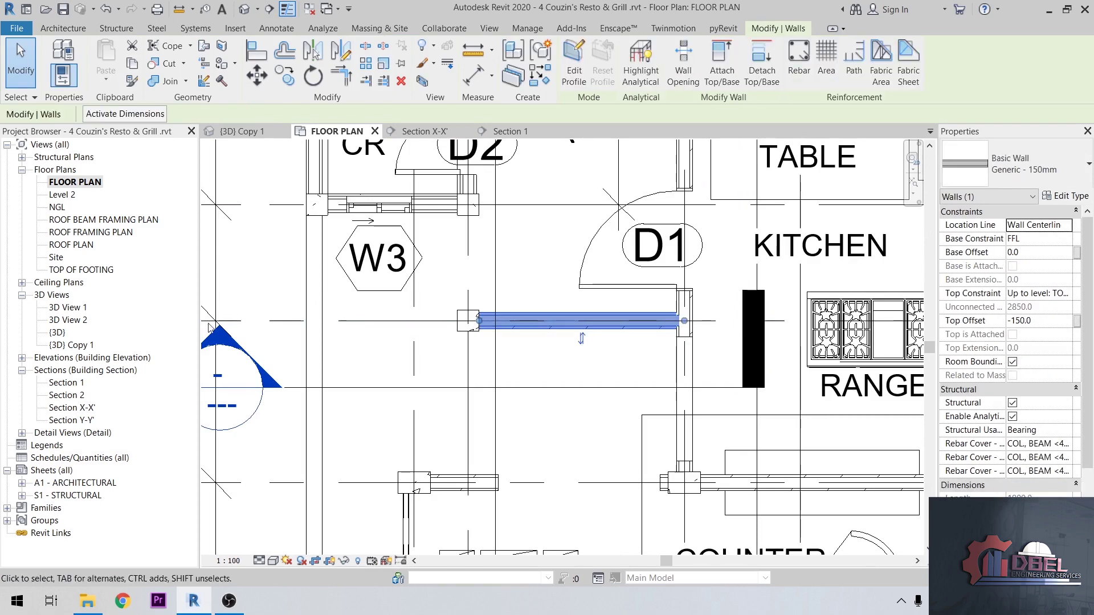
pyautogui.doubleClick(259, 401)
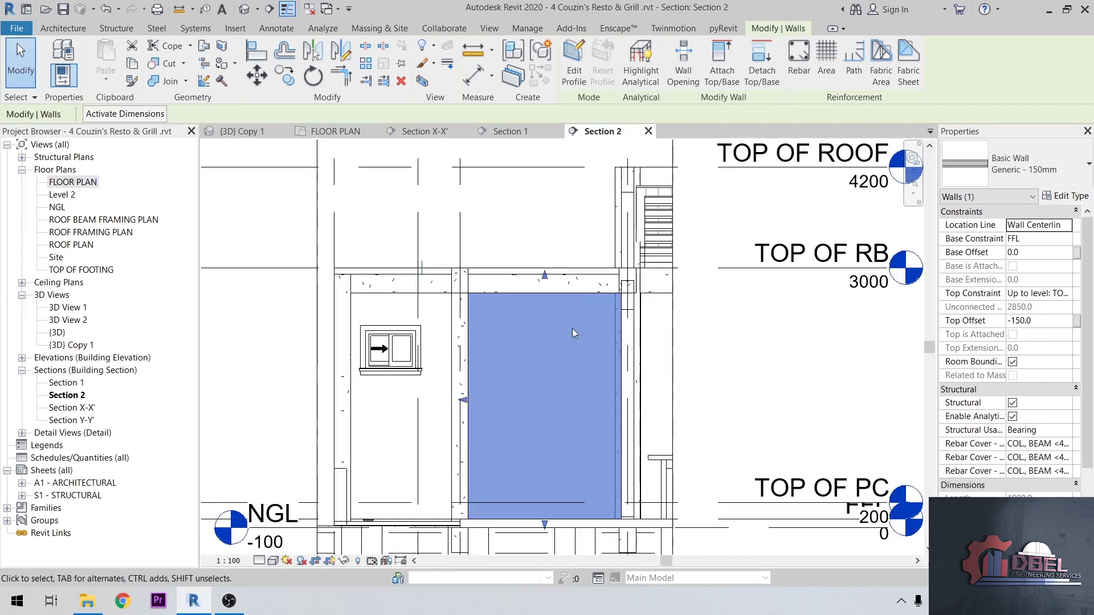
# Step: Lower the kitchen wall's top and attach it to the floor above, giving a -300 top offset
pyautogui.scroll(2, 572, 328)
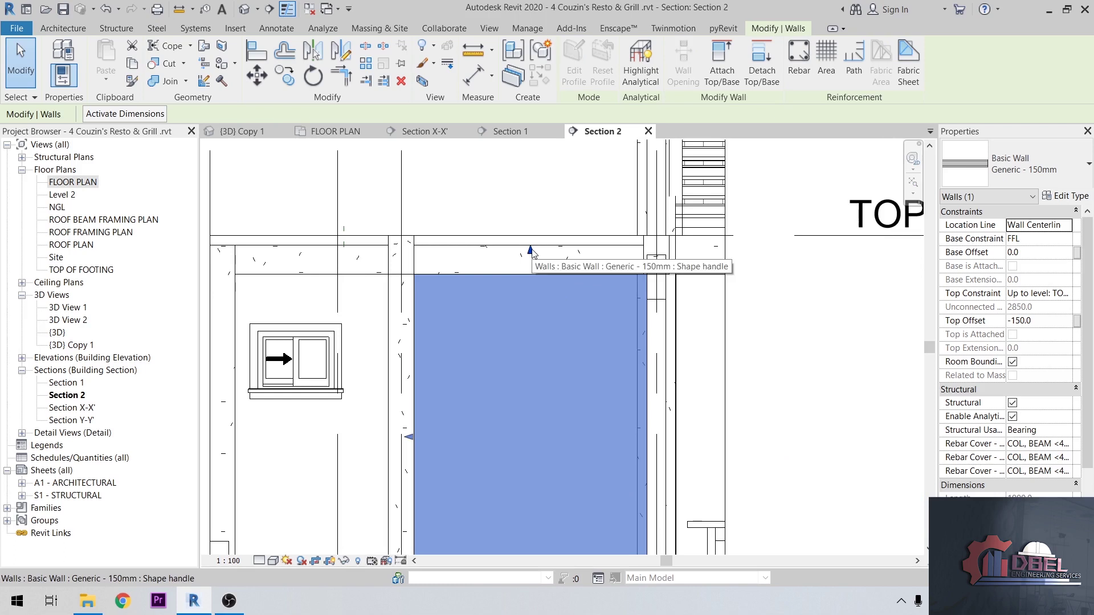
pyautogui.moveTo(530, 252); pyautogui.dragTo(529, 280)
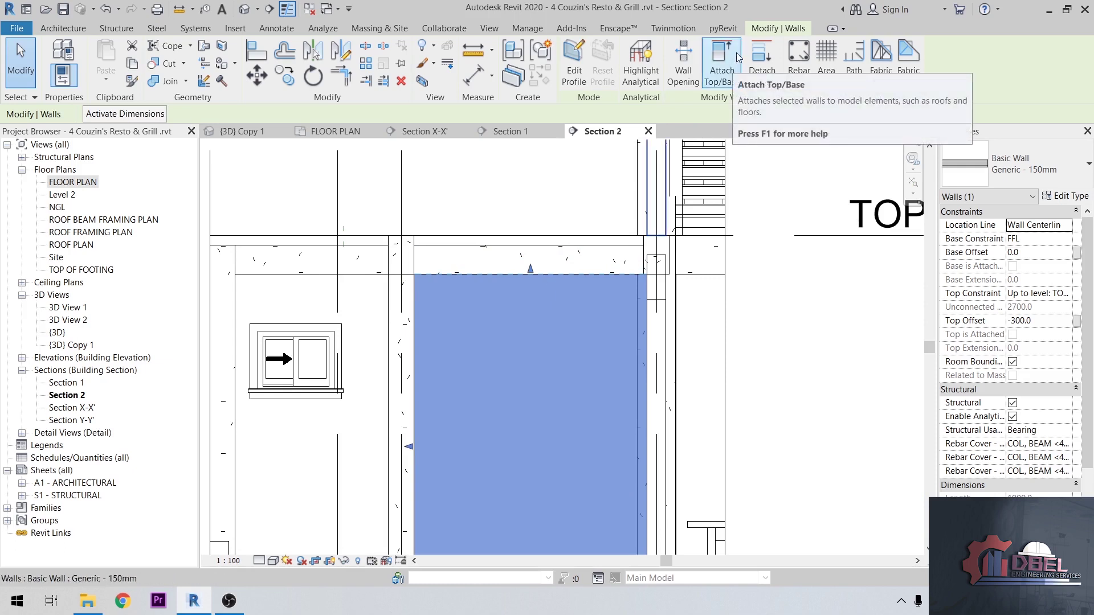
pyautogui.click(723, 60)
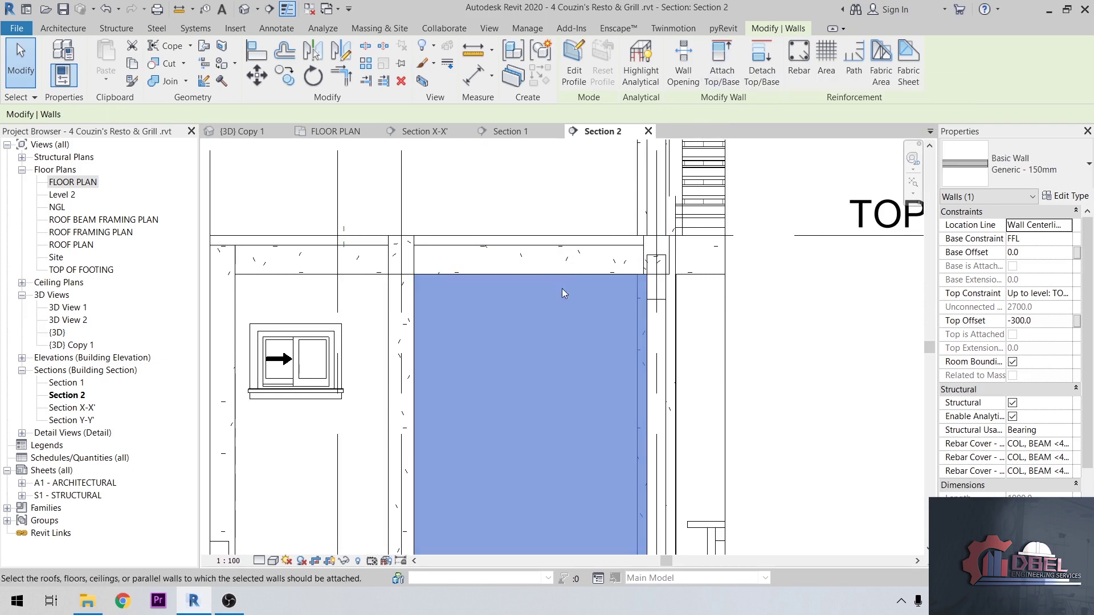
pyautogui.click(590, 254)
pyautogui.press('Escape')
pyautogui.scroll(-2, 577, 286)
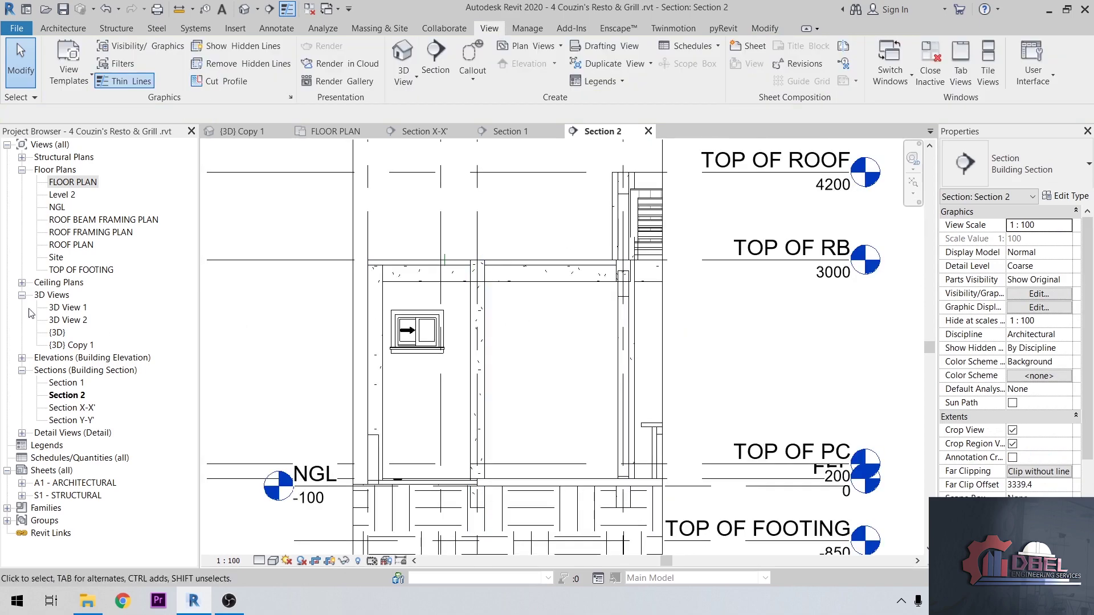
# Step: Open {3D} Copy 1 and zoom and steer around the concrete columns, beams and roof framing
pyautogui.doubleClick(73, 345)
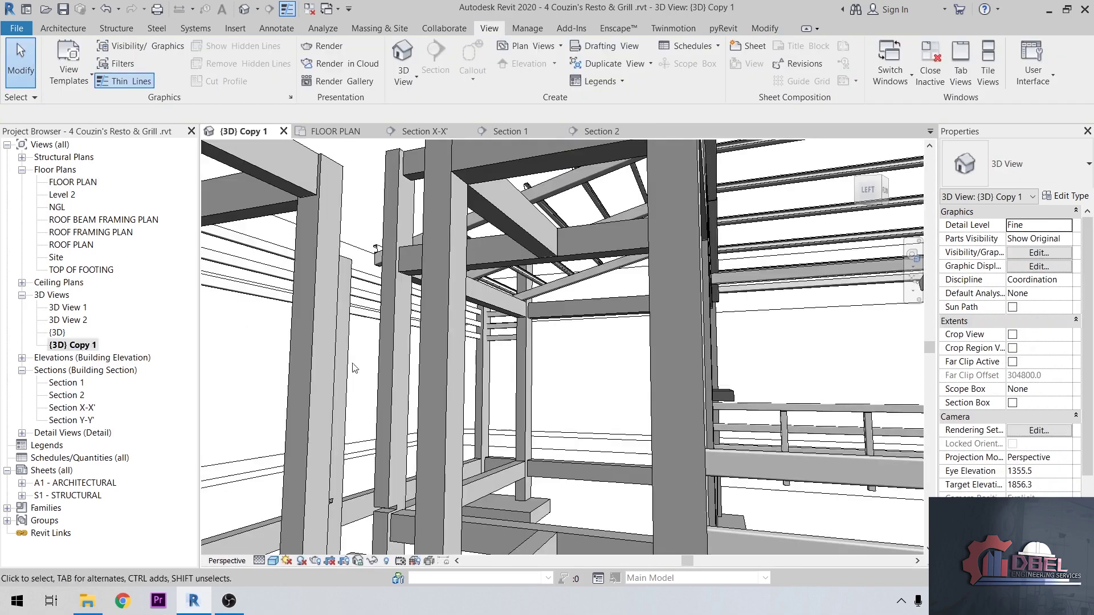
pyautogui.scroll(4, 536, 246)
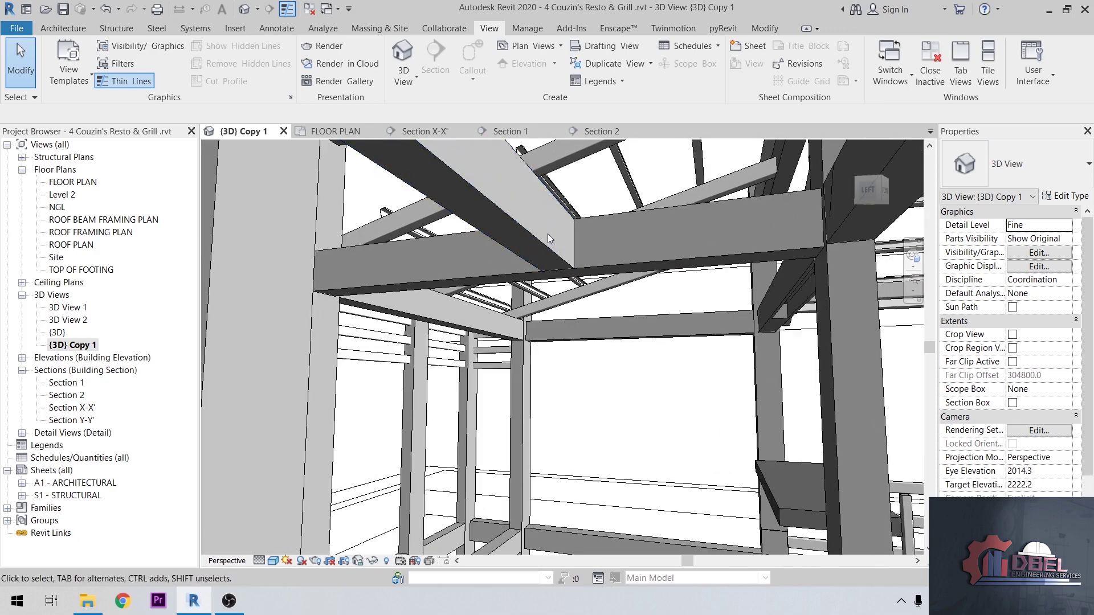
pyautogui.scroll(3, 572, 238)
pyautogui.scroll(-5, 626, 246)
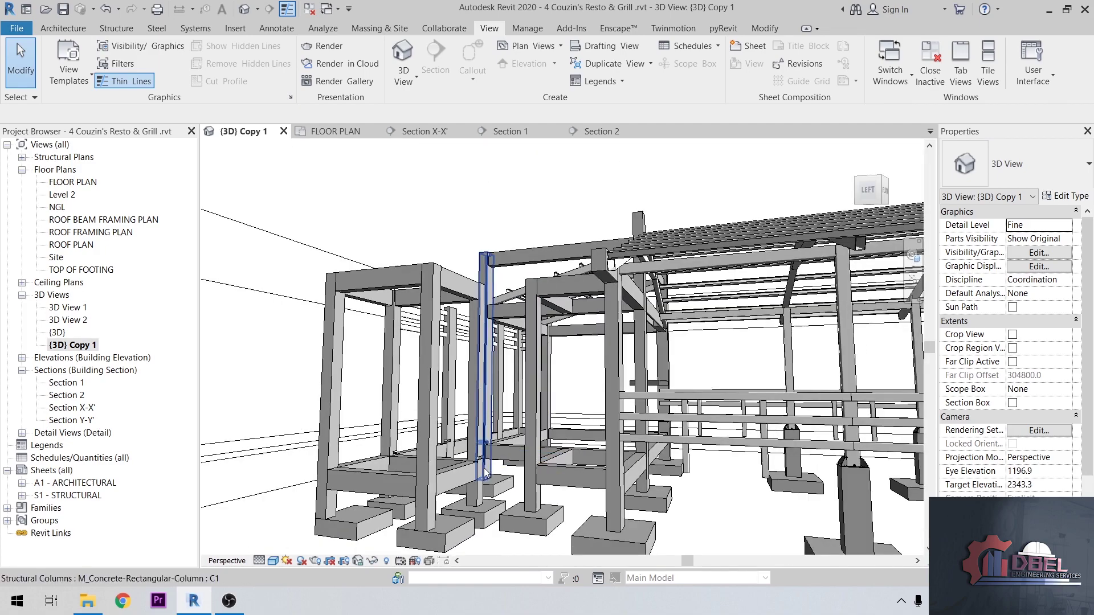
pyautogui.scroll(5, 496, 467)
pyautogui.scroll(4, 488, 466)
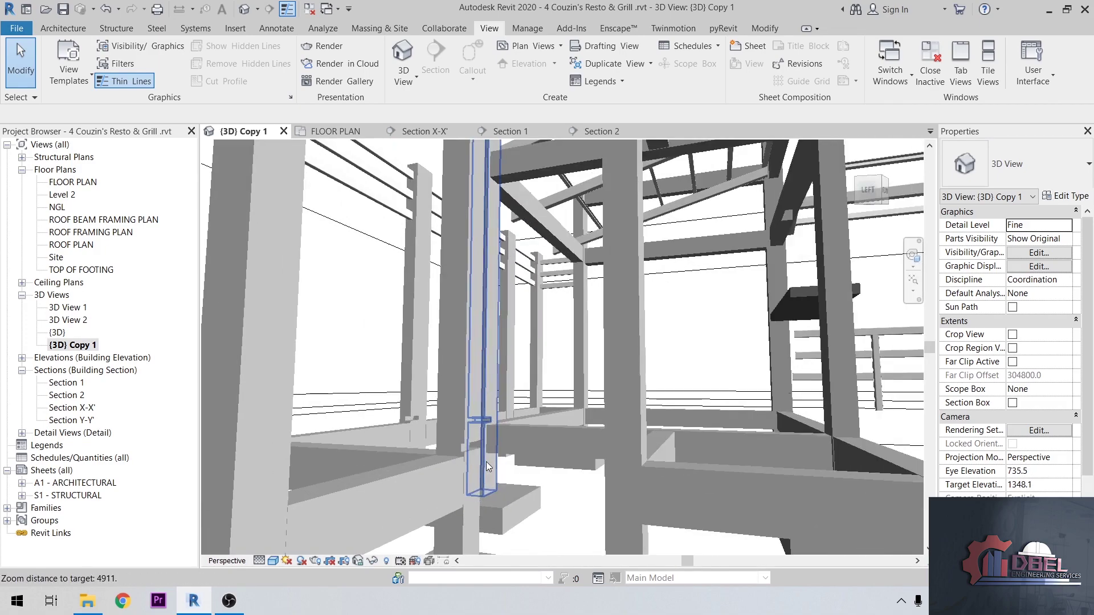
pyautogui.click(913, 256)
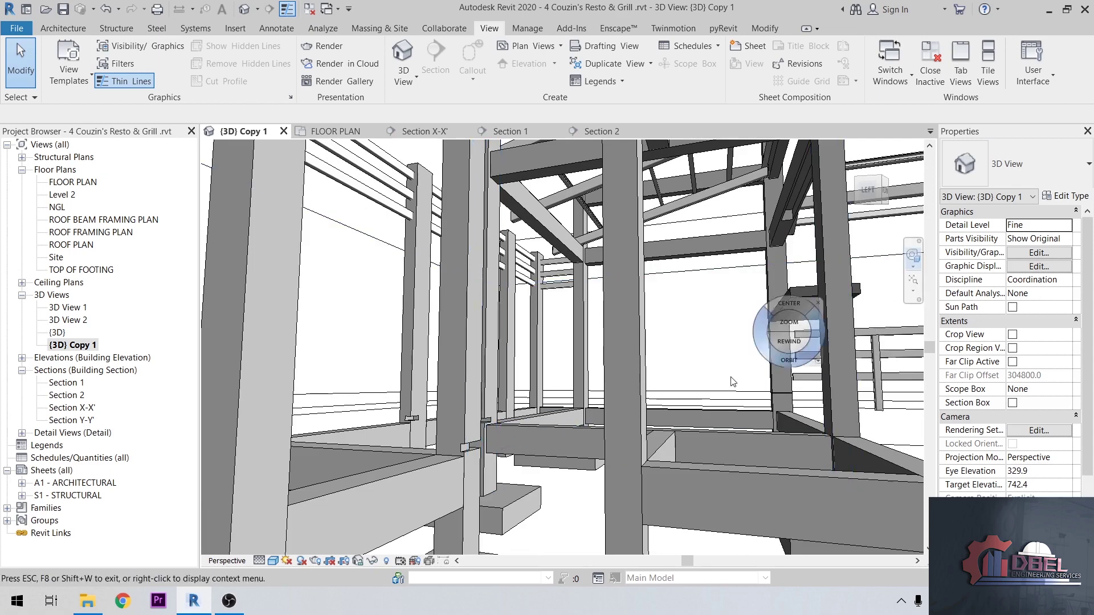
pyautogui.moveTo(789, 331); pyautogui.dragTo(693, 399)
pyautogui.scroll(2, 494, 424)
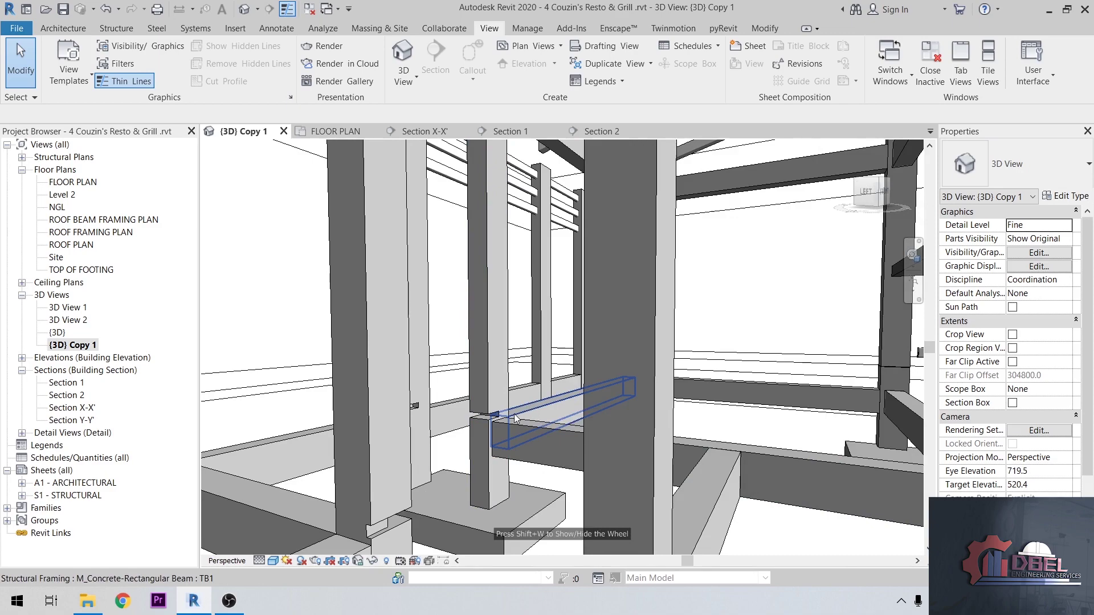
pyautogui.scroll(-4, 534, 404)
pyautogui.scroll(-4, 513, 411)
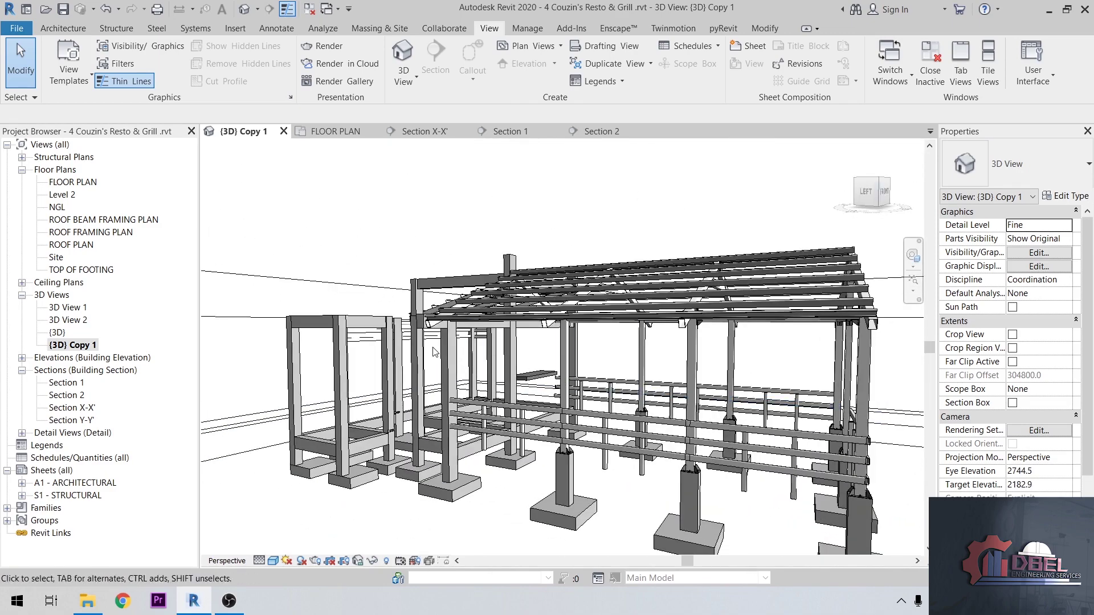
pyautogui.scroll(3, 485, 330)
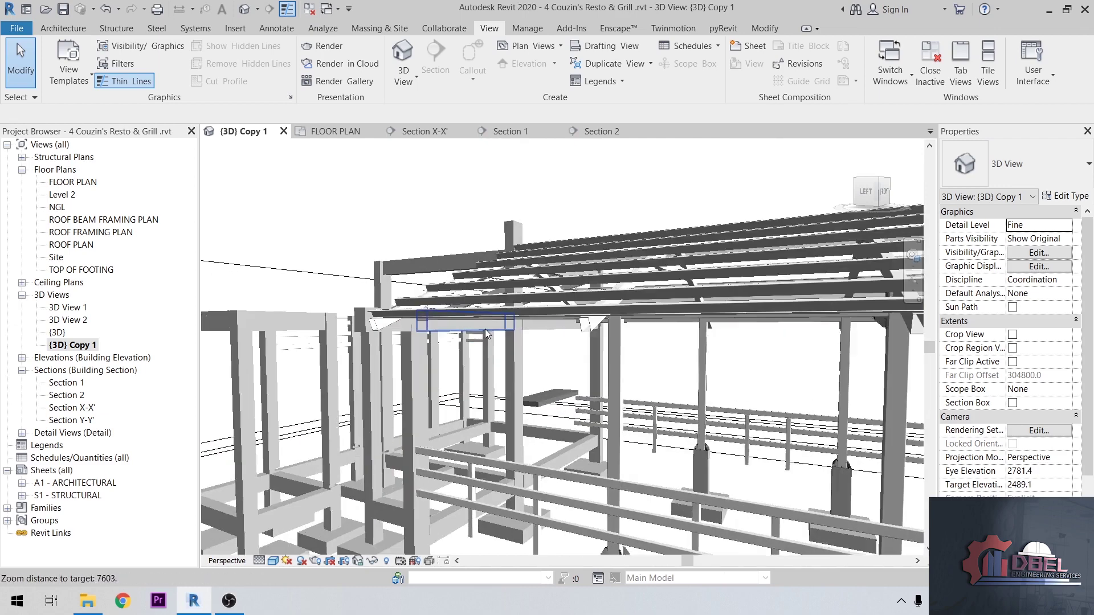
pyautogui.scroll(1, 485, 333)
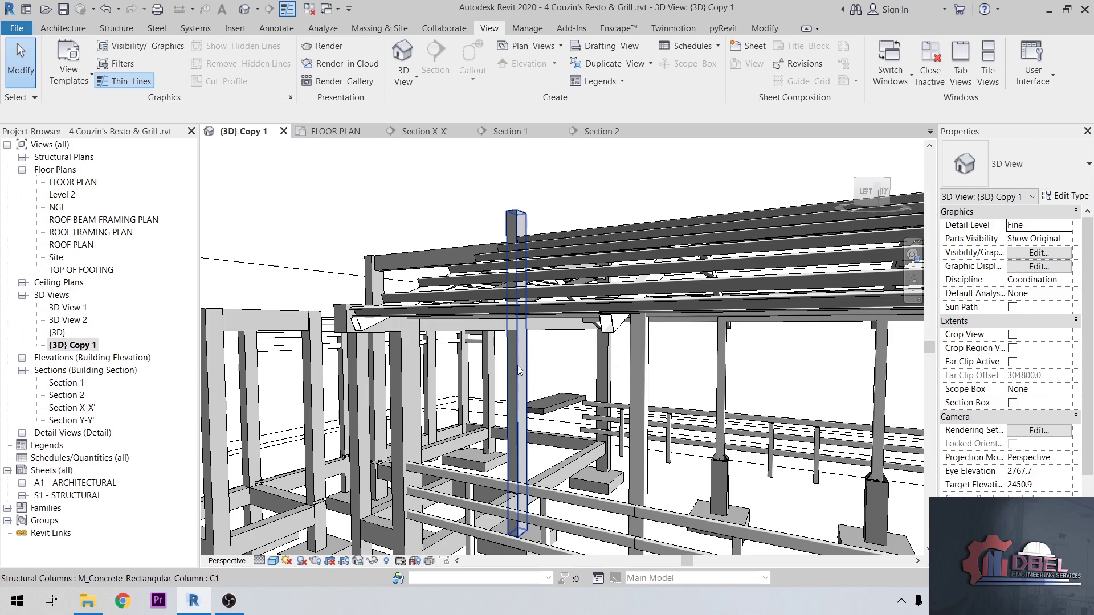
pyautogui.scroll(-5, 501, 312)
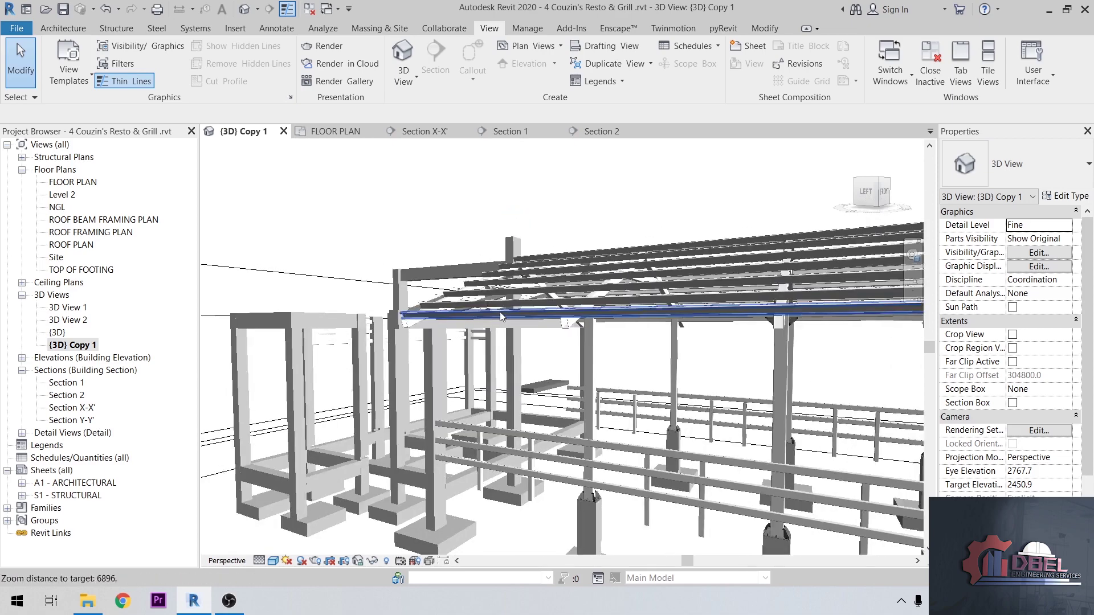